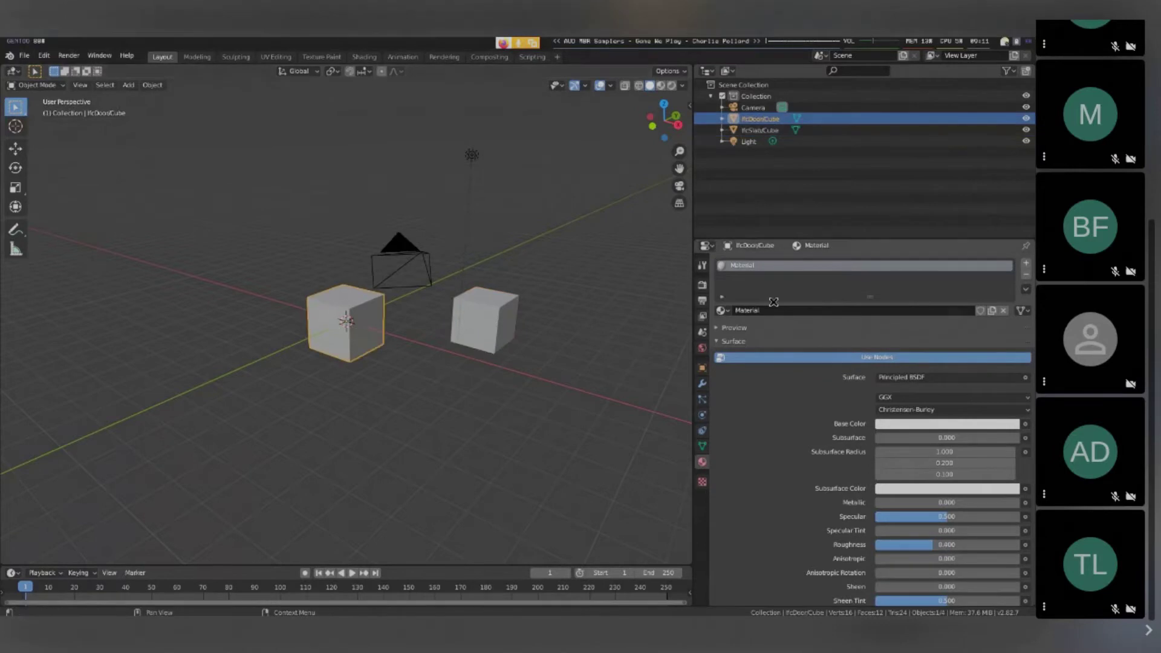
# - Rename the IfcSlab cube's material to Material.001wefwefwef and set its base color to red
pyautogui.click(497, 331)
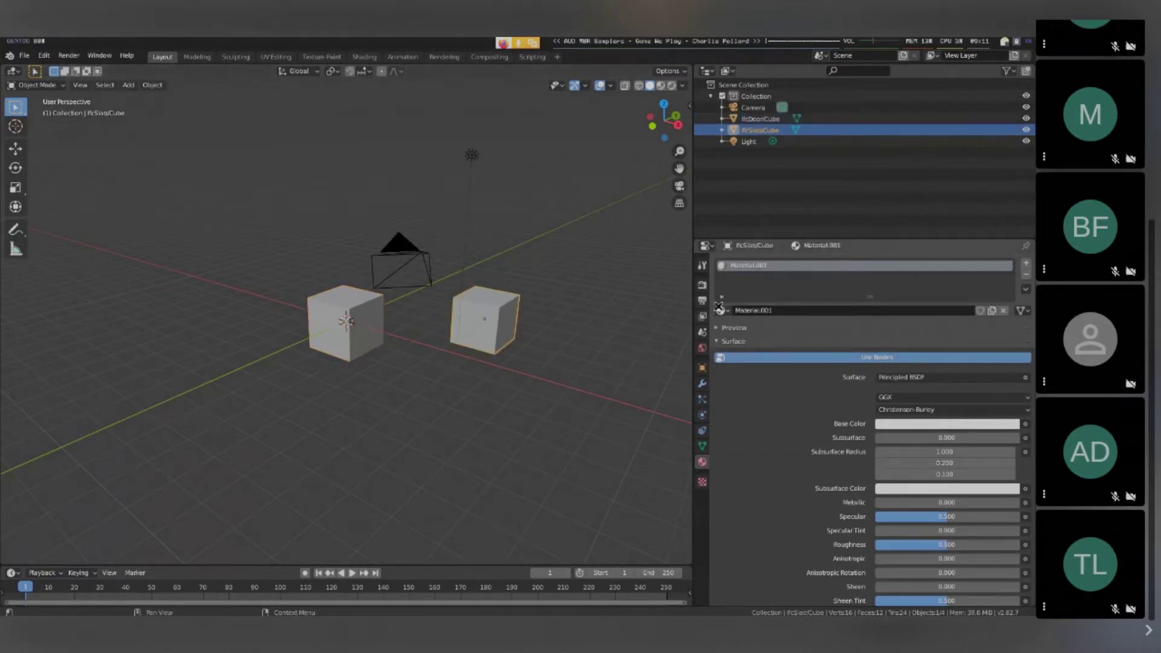
pyautogui.click(949, 424)
pyautogui.click(986, 287)
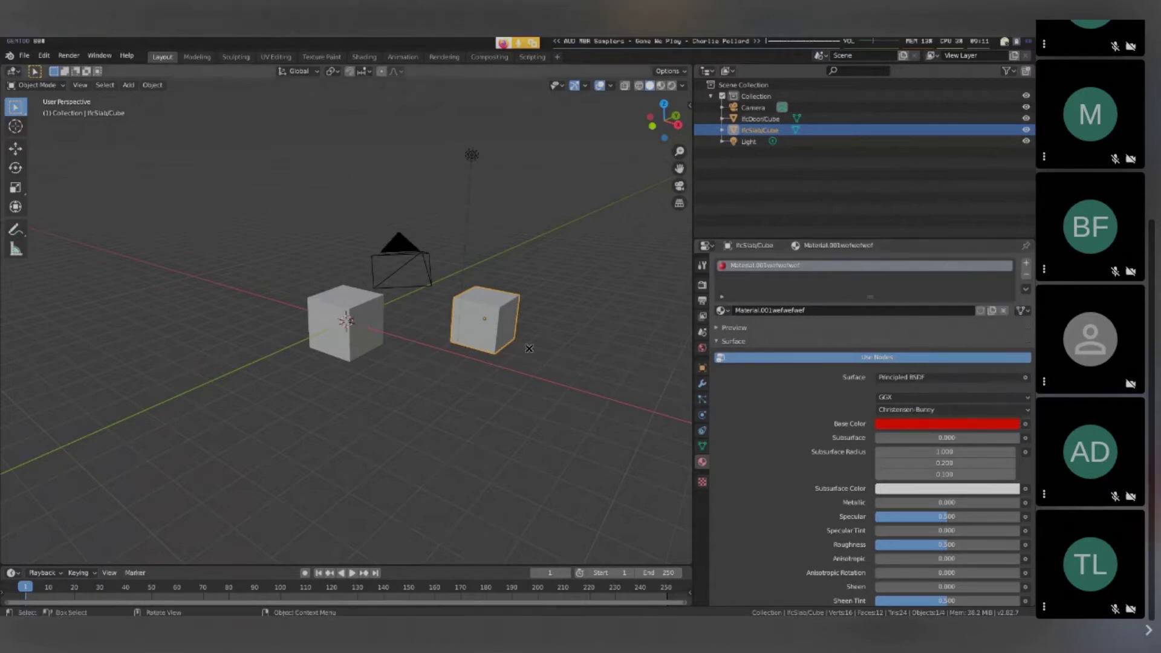
# - Alternate between the IfcDoor and IfcSlab cubes to compare their assigned materials
pyautogui.click(339, 335)
pyautogui.click(509, 317)
pyautogui.click(317, 330)
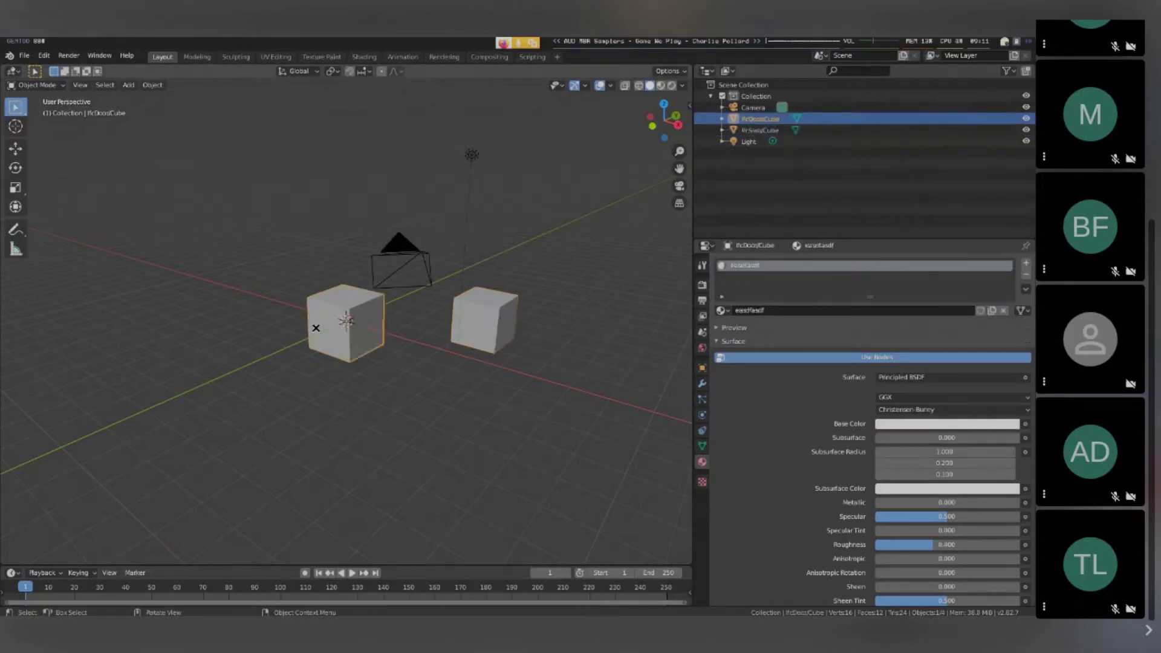
pyautogui.click(520, 329)
pyautogui.click(349, 337)
pyautogui.click(467, 315)
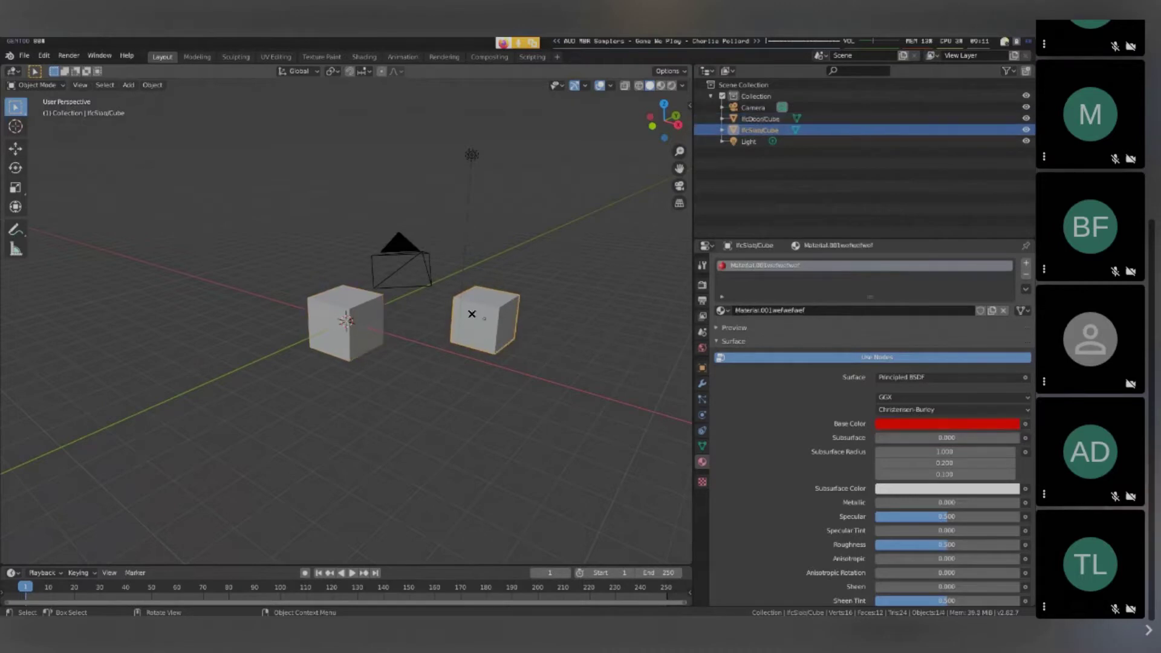
pyautogui.click(340, 333)
pyautogui.click(479, 317)
pyautogui.click(286, 320)
pyautogui.click(347, 320)
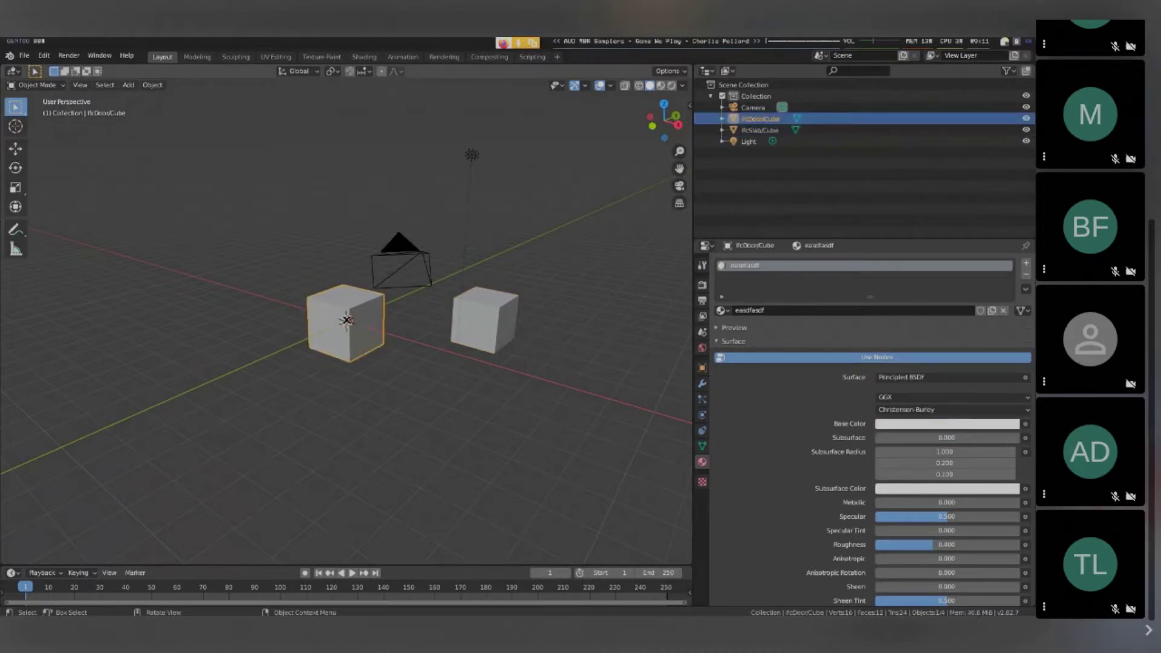
pyautogui.click(470, 318)
# - Review the IfcSlab cube's material settings, including the IFC Materials section and the Data link option of its material slot
pyautogui.scroll(-5, 837, 428)
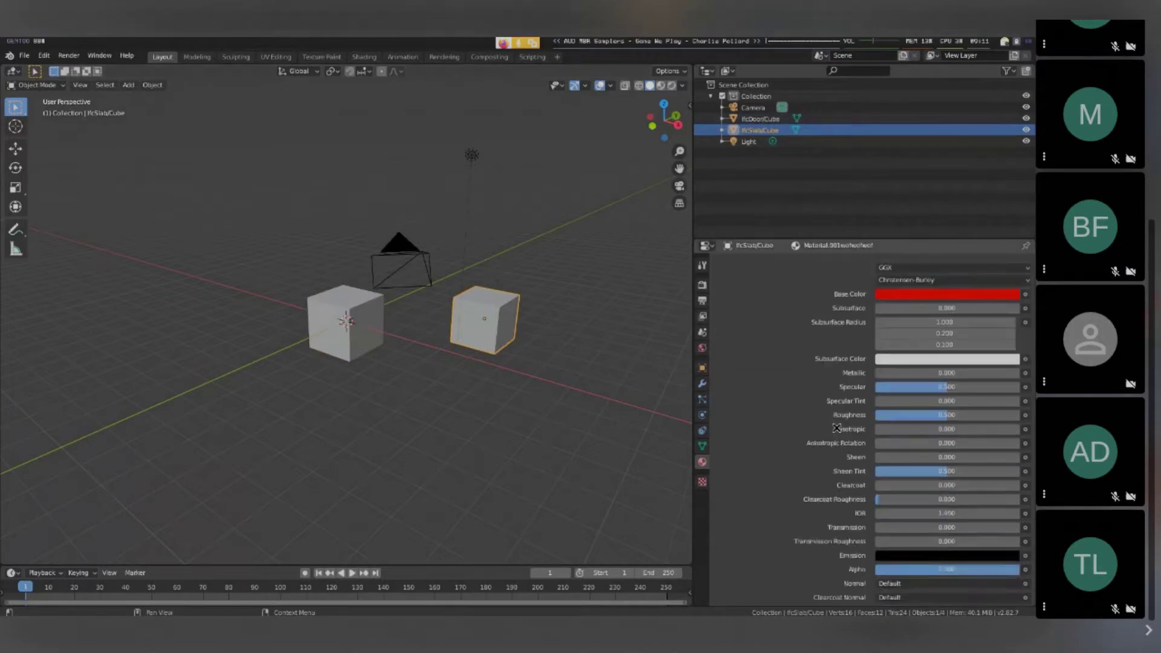
pyautogui.scroll(-15, 837, 428)
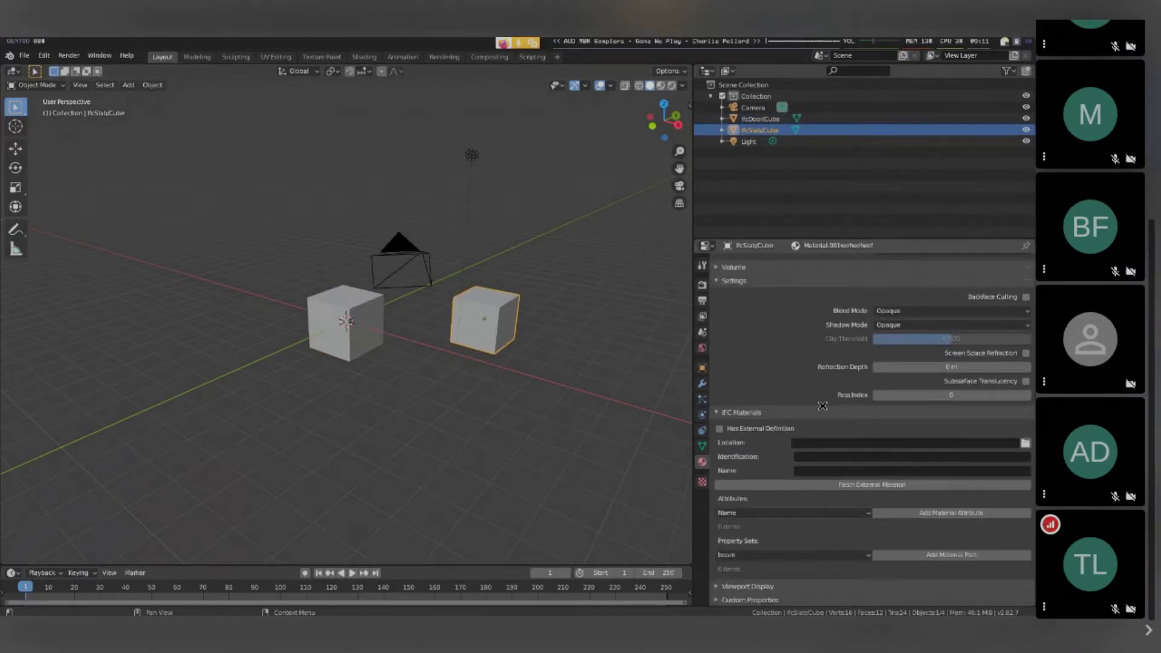
pyautogui.scroll(15, 823, 406)
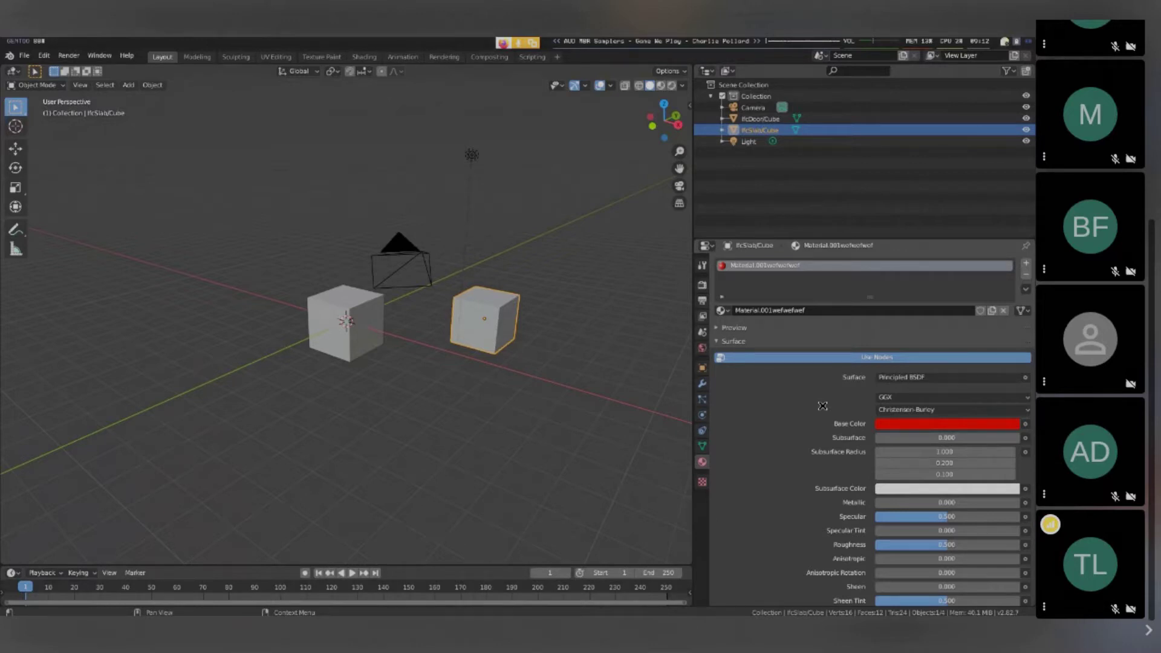
pyautogui.scroll(-1, 823, 406)
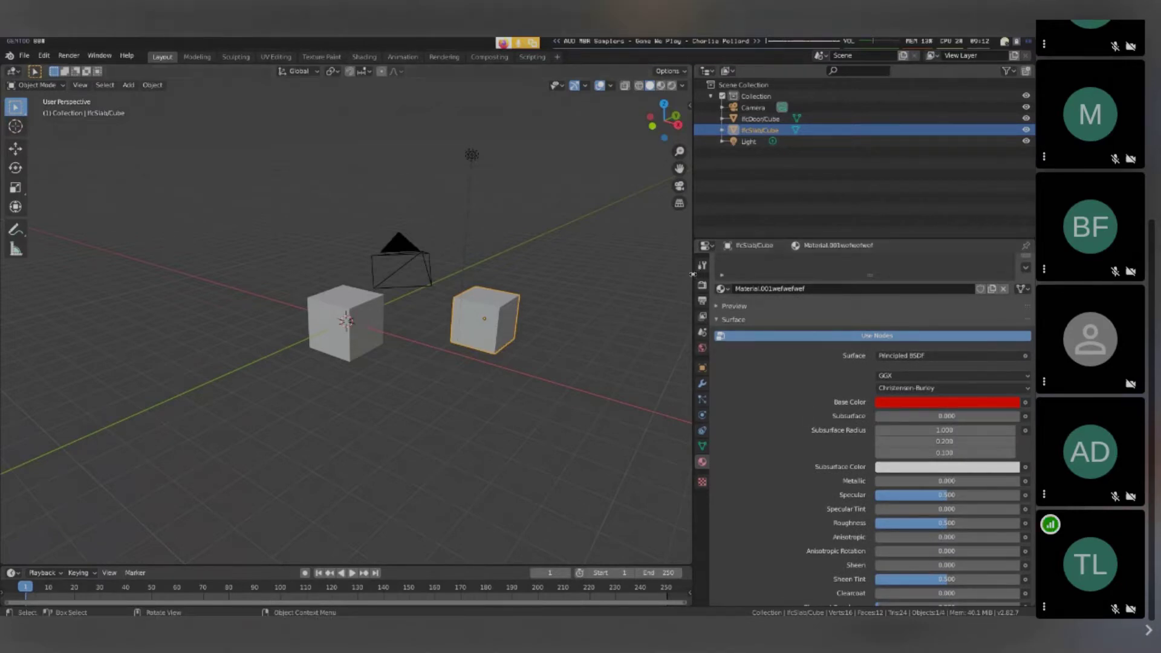
pyautogui.scroll(1, 795, 392)
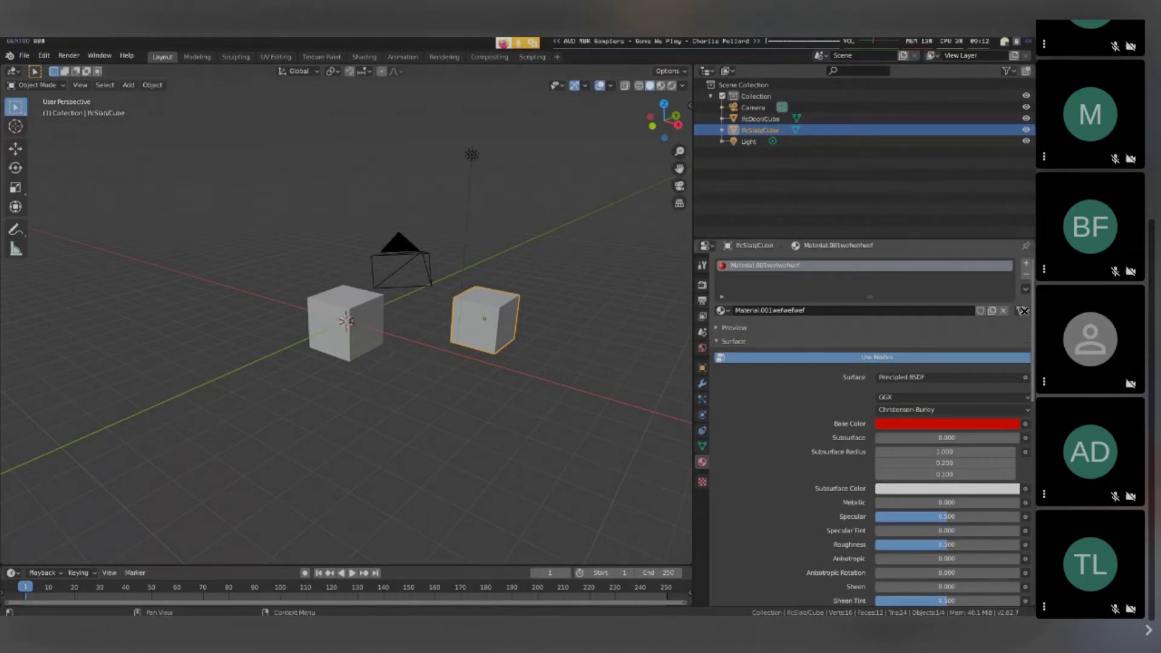
pyautogui.click(1022, 311)
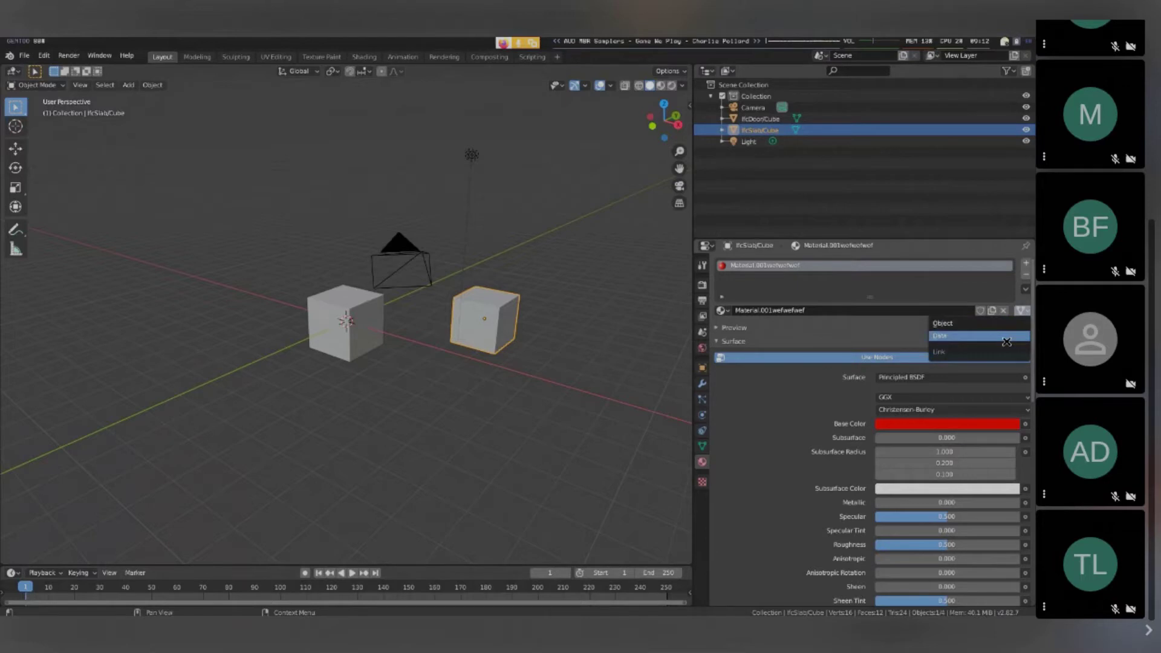
pyautogui.click(971, 338)
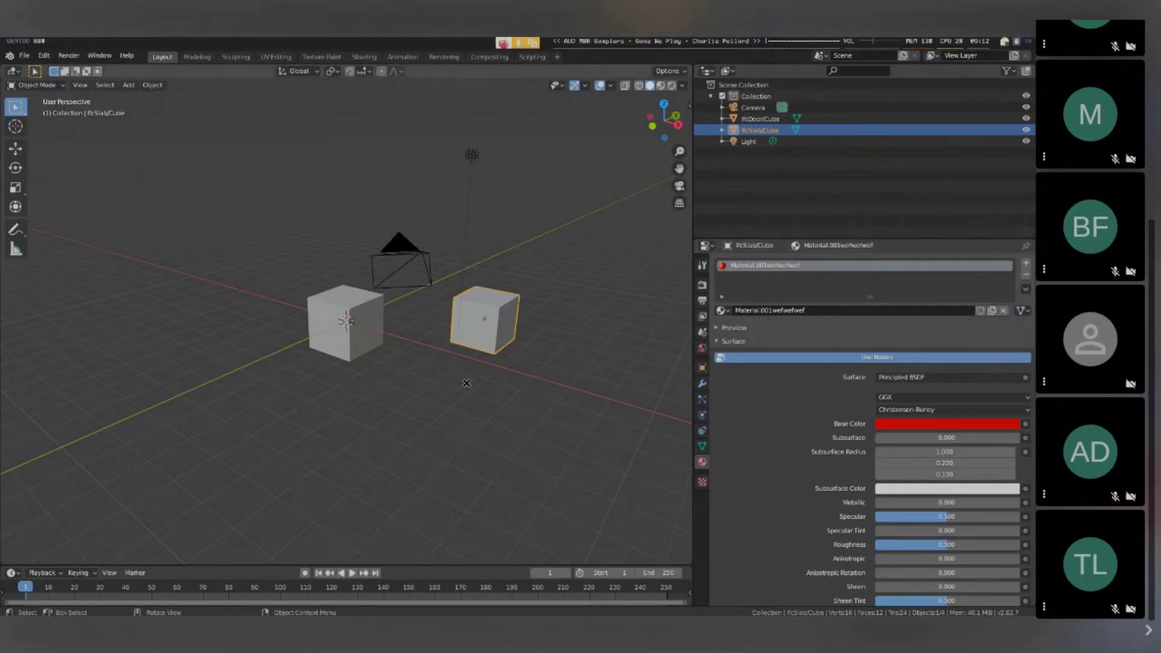
# - Show material colors in the viewport and place a linked duplicate of the red IfcSlab cube behind the original
pyautogui.moveTo(474, 378); pyautogui.dragTo(314, 387, button='middle')
pyautogui.scroll(-15, 871, 423)
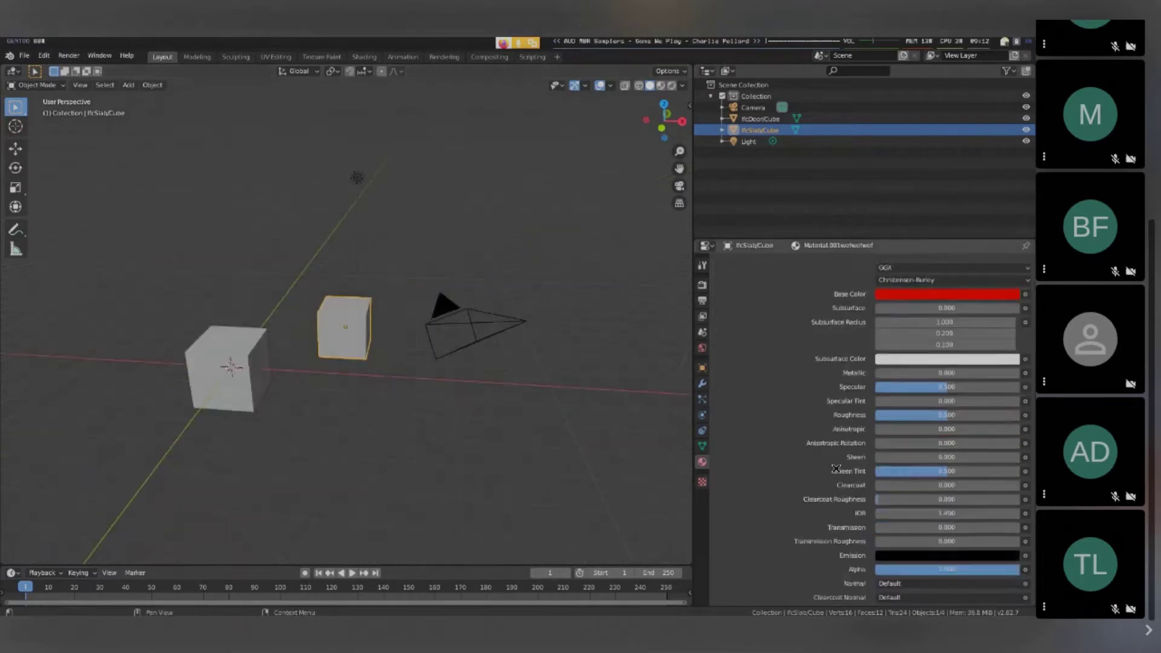
pyautogui.click(661, 83)
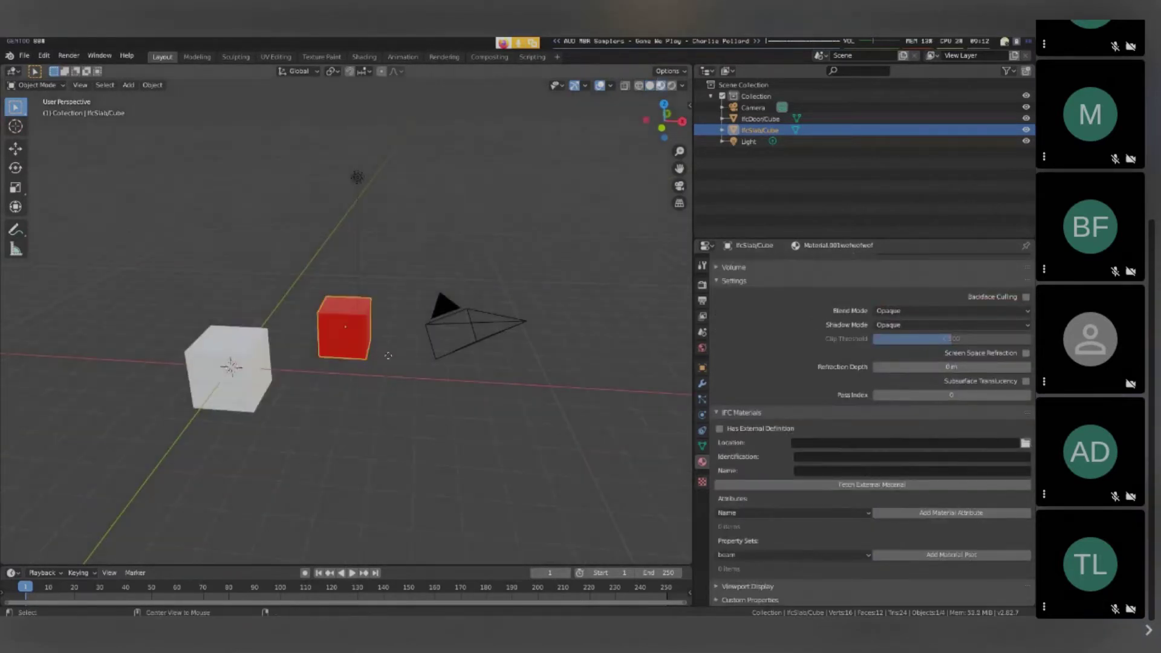
pyautogui.hotkey('alt', 'd')
pyautogui.click(373, 350)
pyautogui.scroll(2, 373, 350)
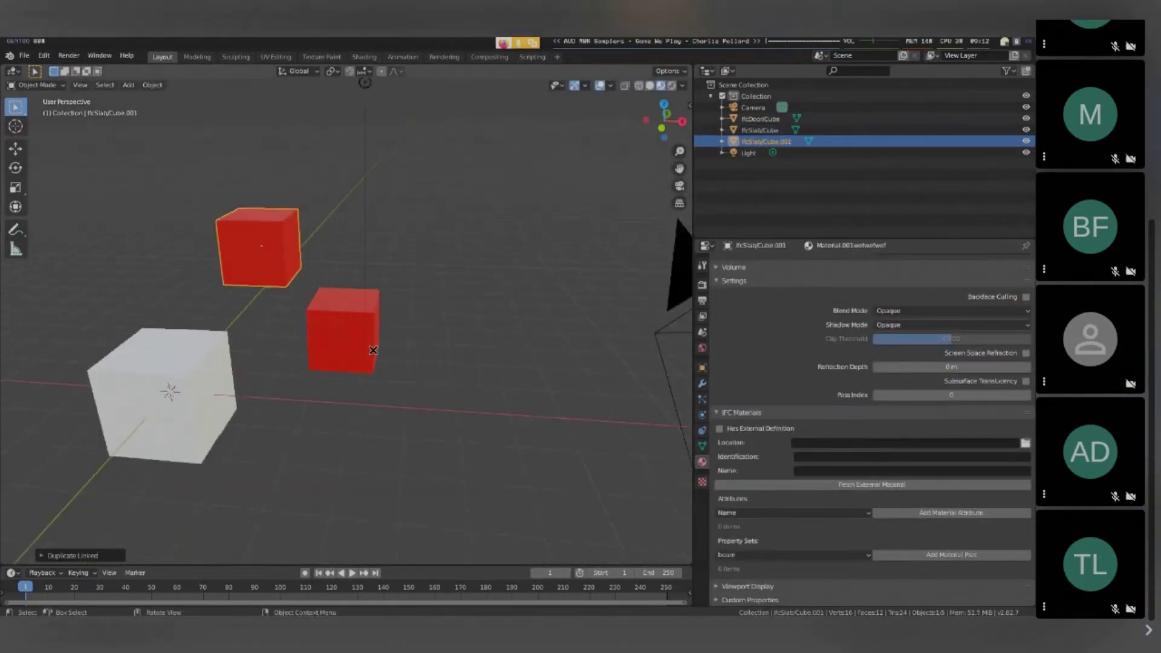
pyautogui.scroll(1, 374, 350)
# - Try moving a top corner vertex of the original IfcSlab cube in Edit Mode
pyautogui.click(439, 396)
pyautogui.moveTo(439, 396); pyautogui.dragTo(505, 405, button='middle')
pyautogui.press('Tab')
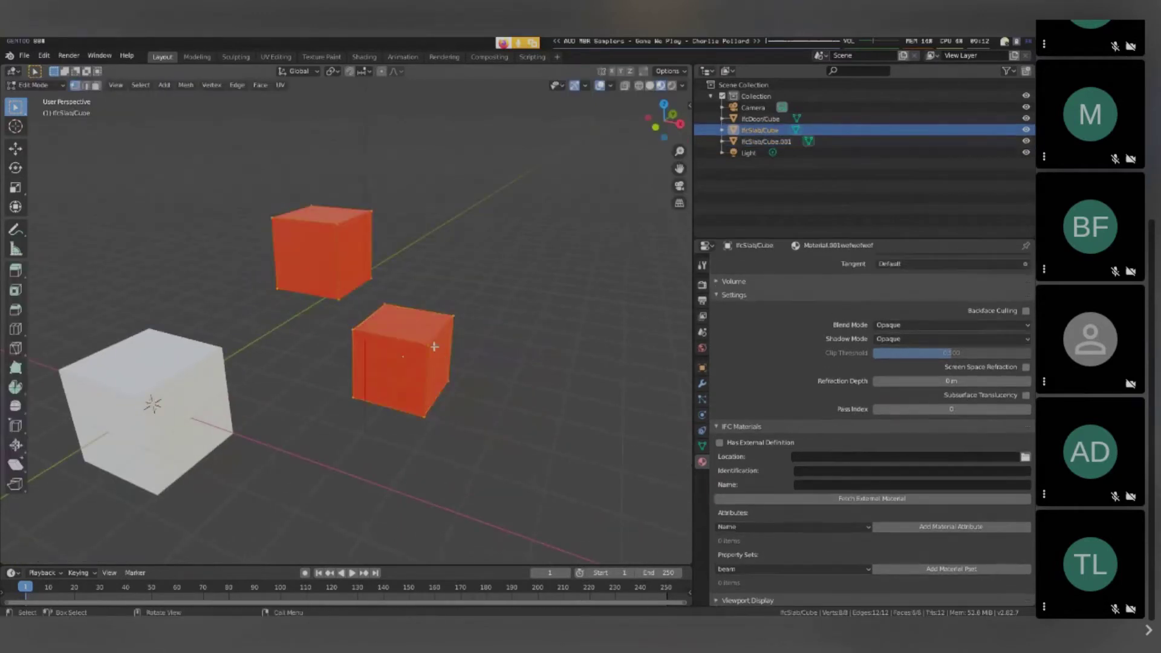
pyautogui.click(433, 347)
pyautogui.press('g')
pyautogui.rightClick(453, 423)
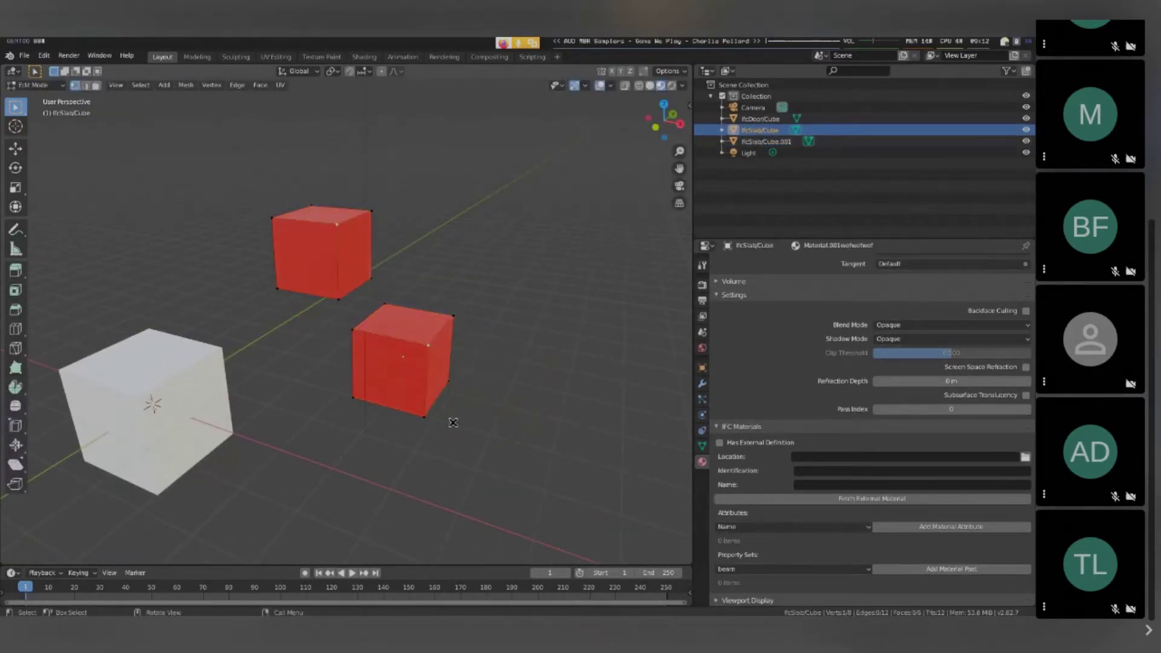
pyautogui.press('Tab')
# - Change the base color of the original IfcSlab cube's shared material to orange
pyautogui.click(702, 368)
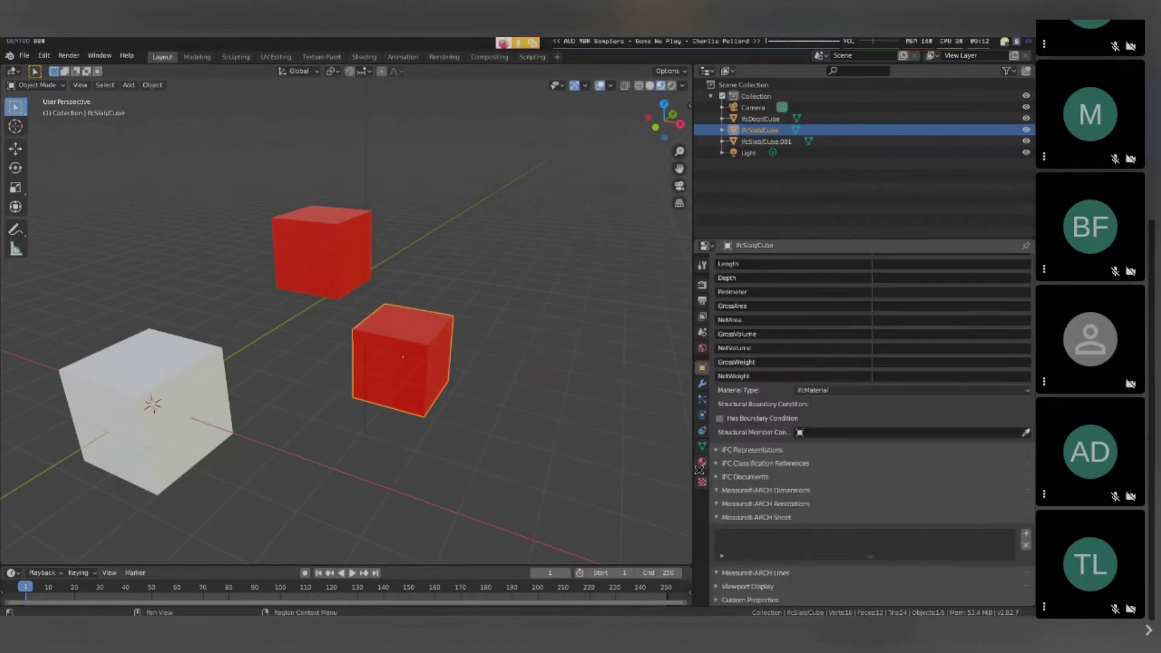
pyautogui.click(703, 463)
pyautogui.scroll(-8, 967, 400)
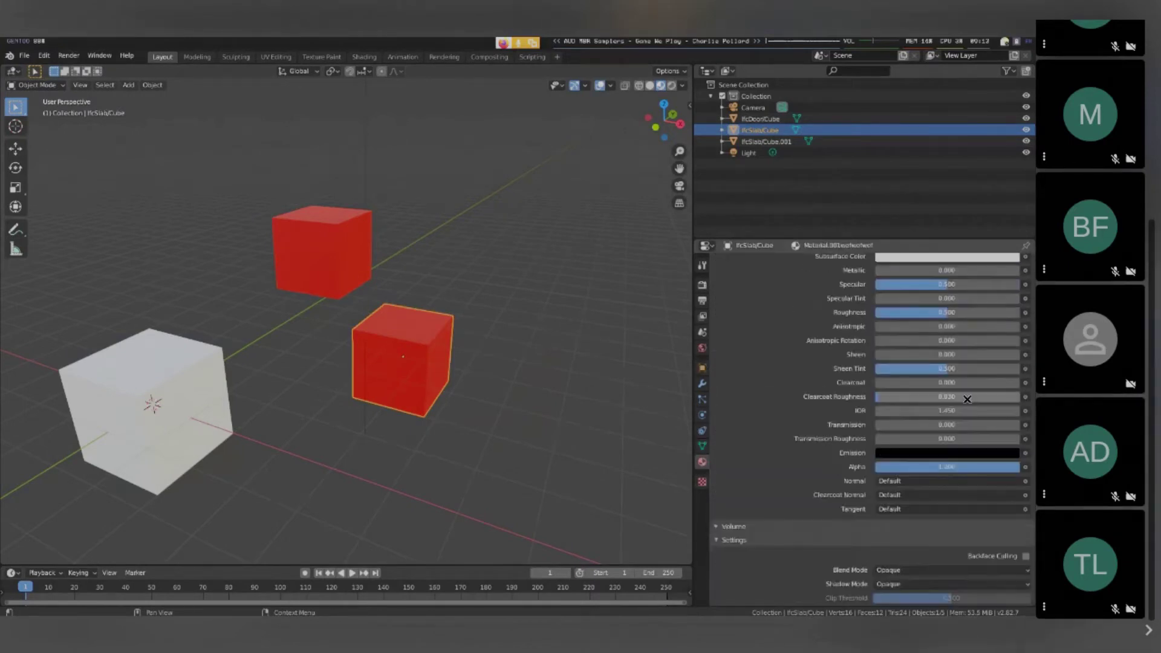
pyautogui.scroll(8, 967, 399)
pyautogui.click(950, 423)
pyautogui.click(939, 326)
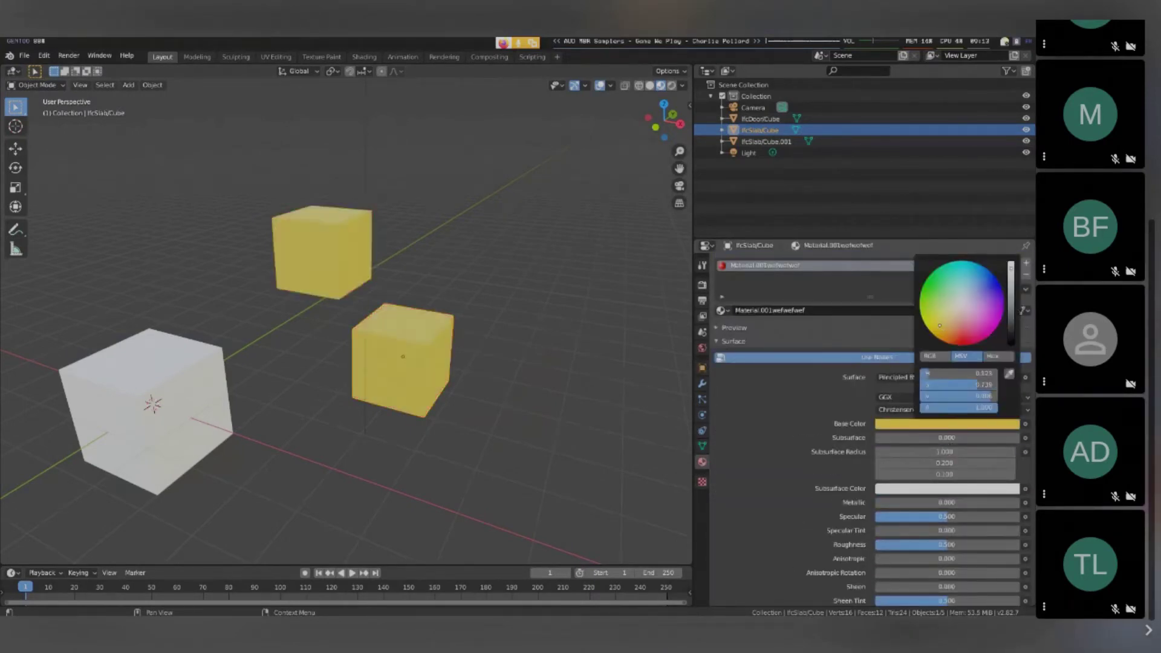
pyautogui.moveTo(939, 326)
pyautogui.mouseDown()
pyautogui.moveTo(983, 280)
pyautogui.moveTo(959, 343)
pyautogui.moveTo(941, 327)
pyautogui.moveTo(952, 340)
pyautogui.mouseUp()
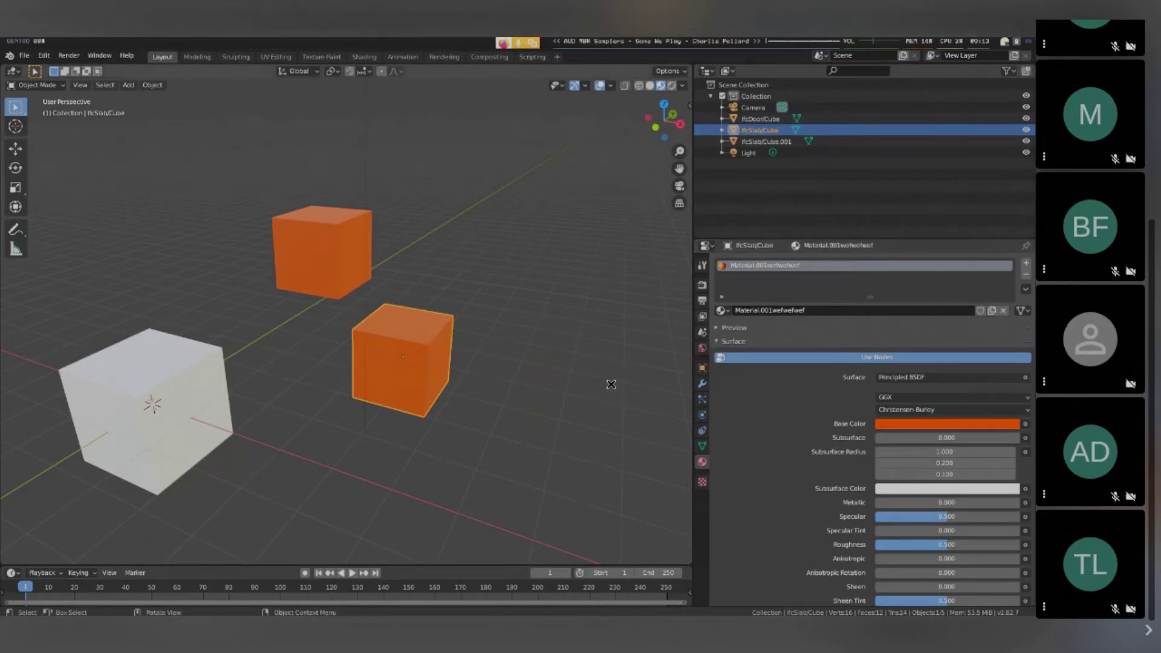
# - Link the duplicate slab cube's material slot to Object and give it a new material with a magenta base color
pyautogui.click(333, 266)
pyautogui.click(1021, 310)
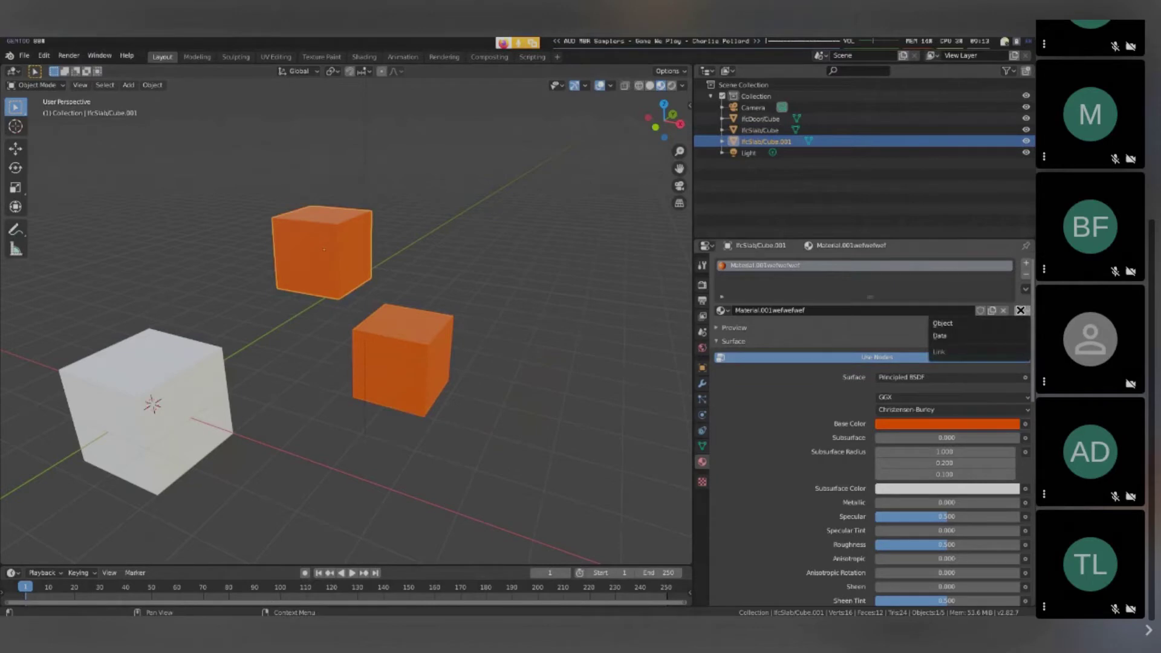
pyautogui.click(1021, 310)
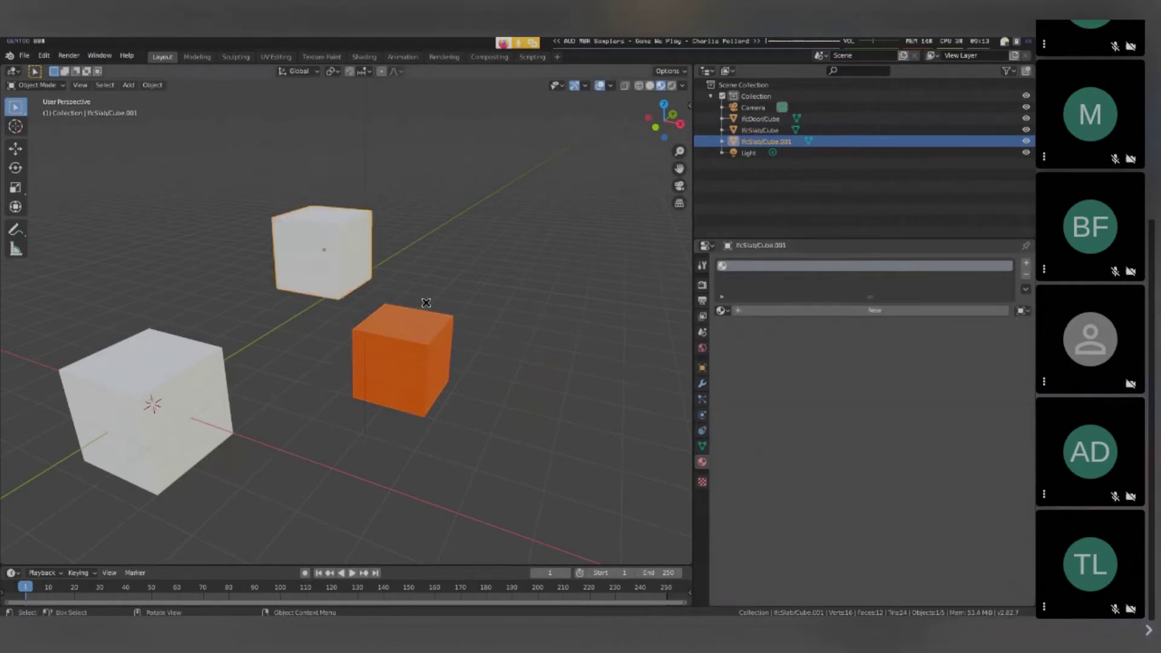
pyautogui.click(871, 310)
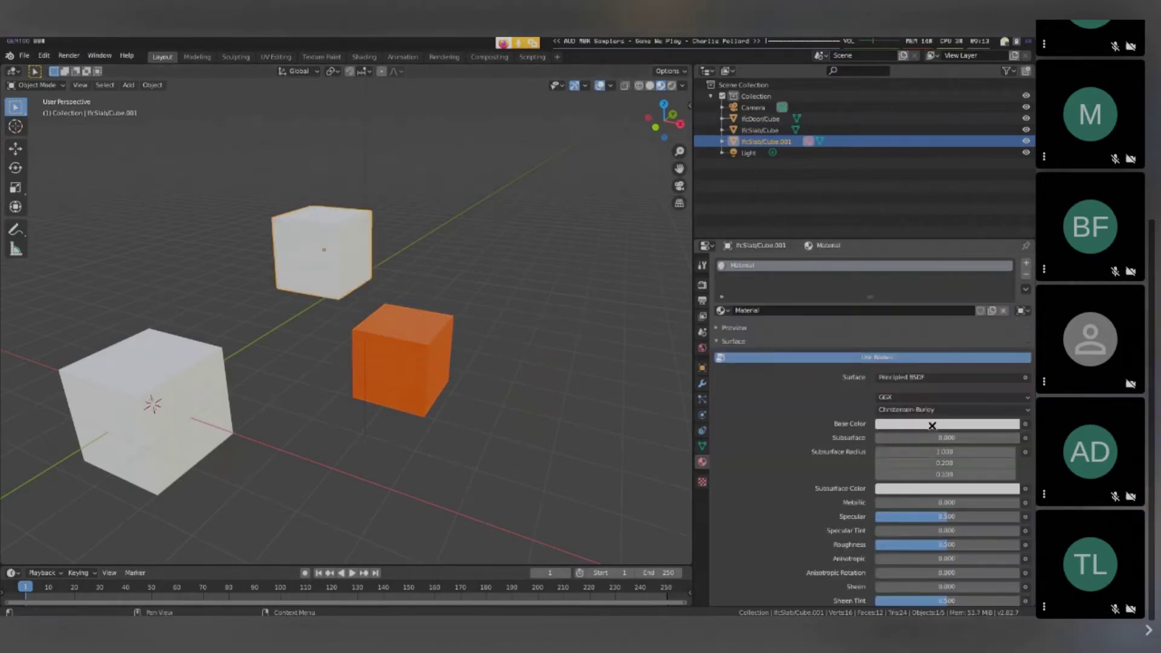
pyautogui.click(932, 425)
pyautogui.click(964, 345)
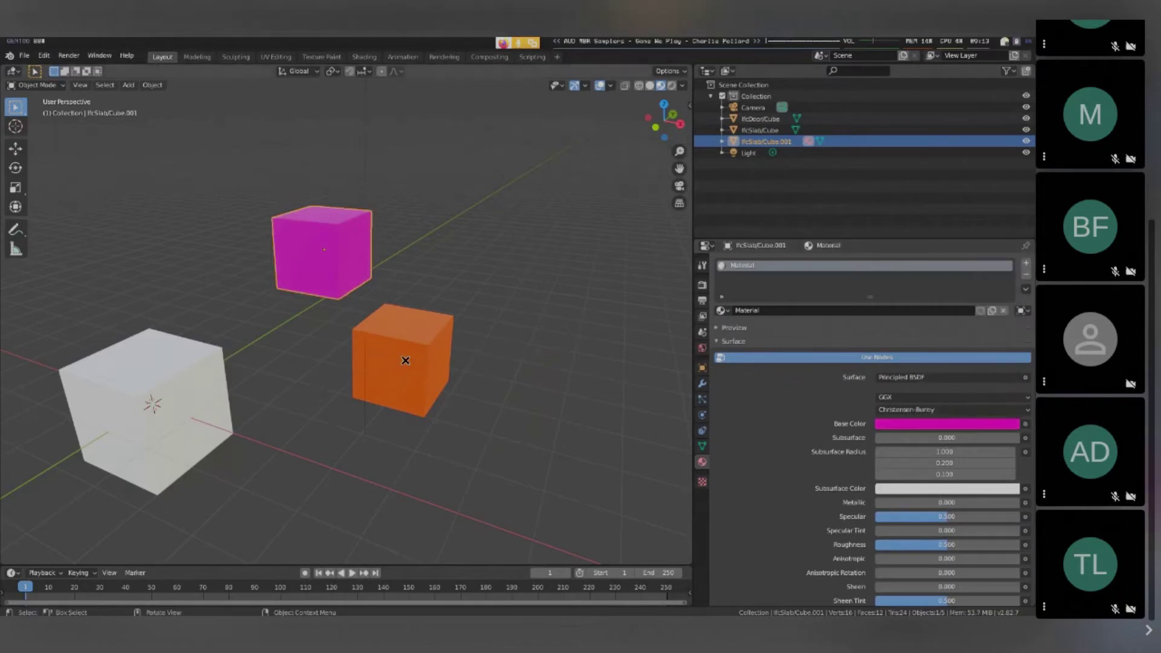
# - Try moving the magenta cube's whole mesh and a single corner vertex in Edit Mode, and return to the orange cube in Object Mode
pyautogui.press('Tab')
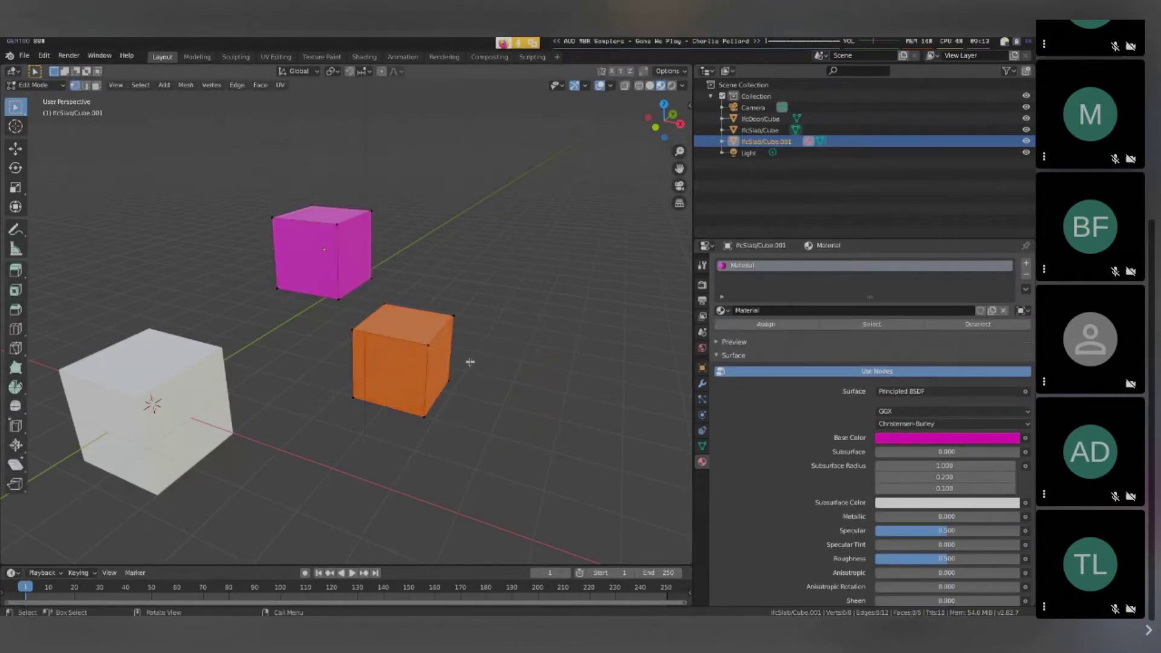
pyautogui.press('a')
pyautogui.press('g')
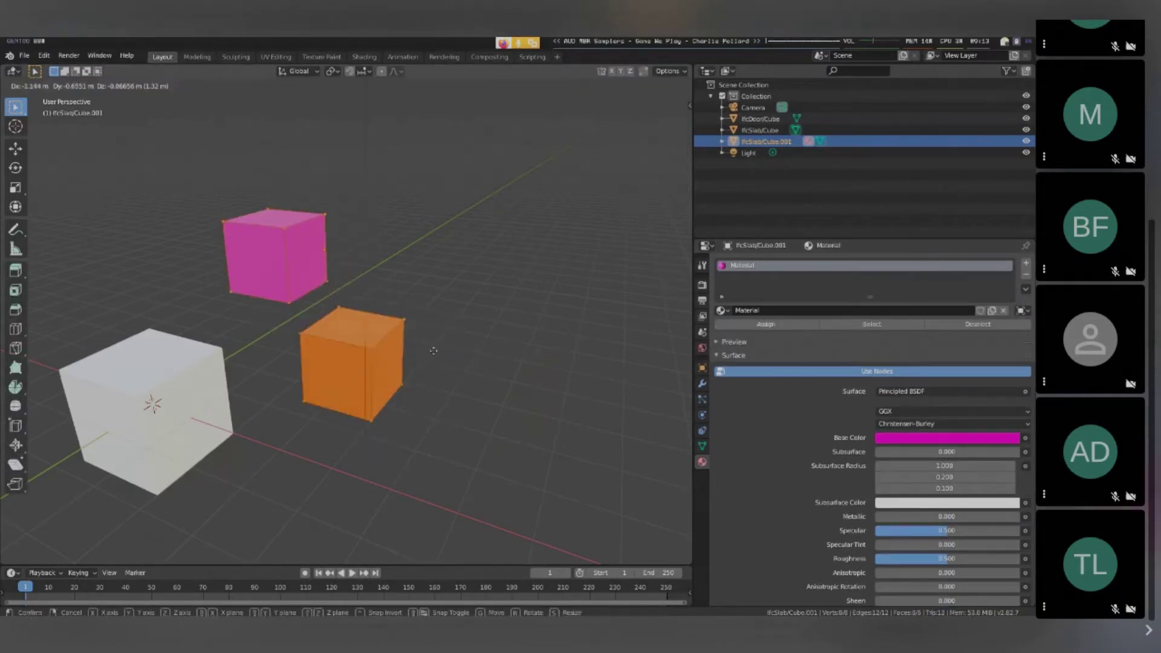
pyautogui.rightClick(423, 349)
pyautogui.hotkey('alt', 'a')
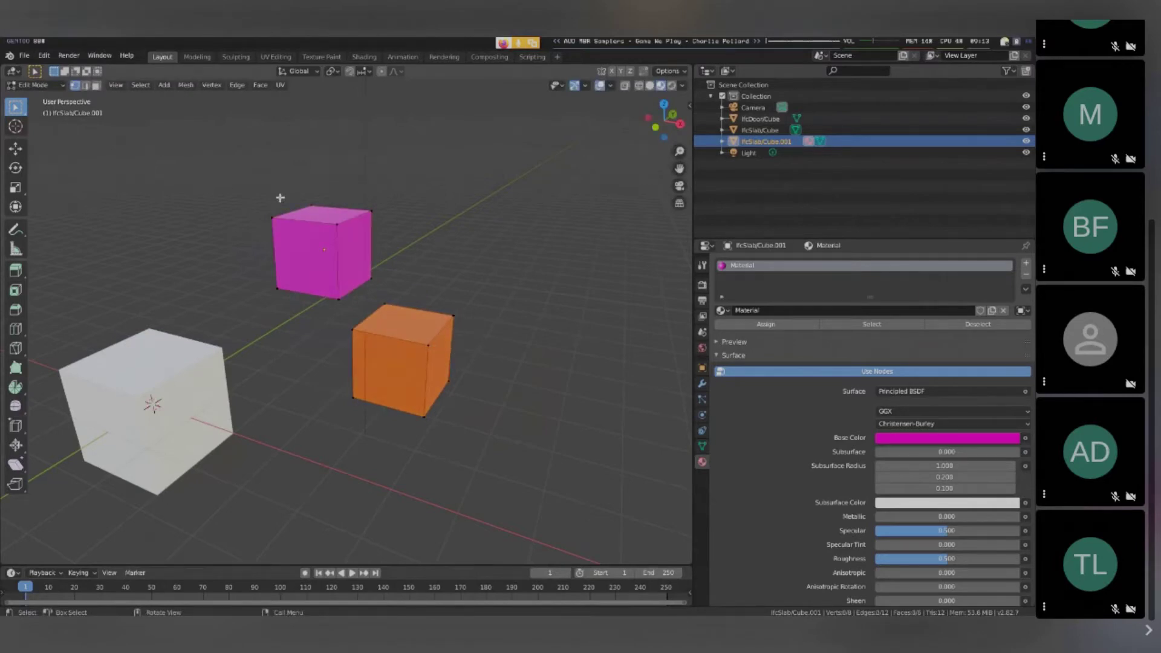
pyautogui.press('g')
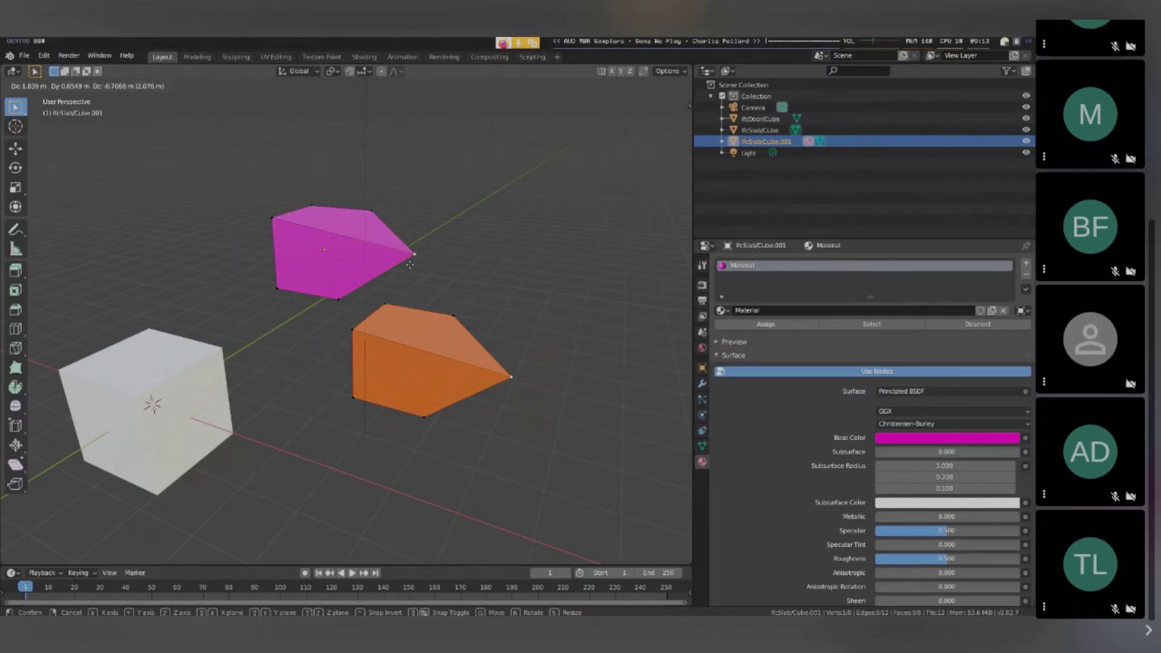
pyautogui.press('Escape')
pyautogui.press('Tab')
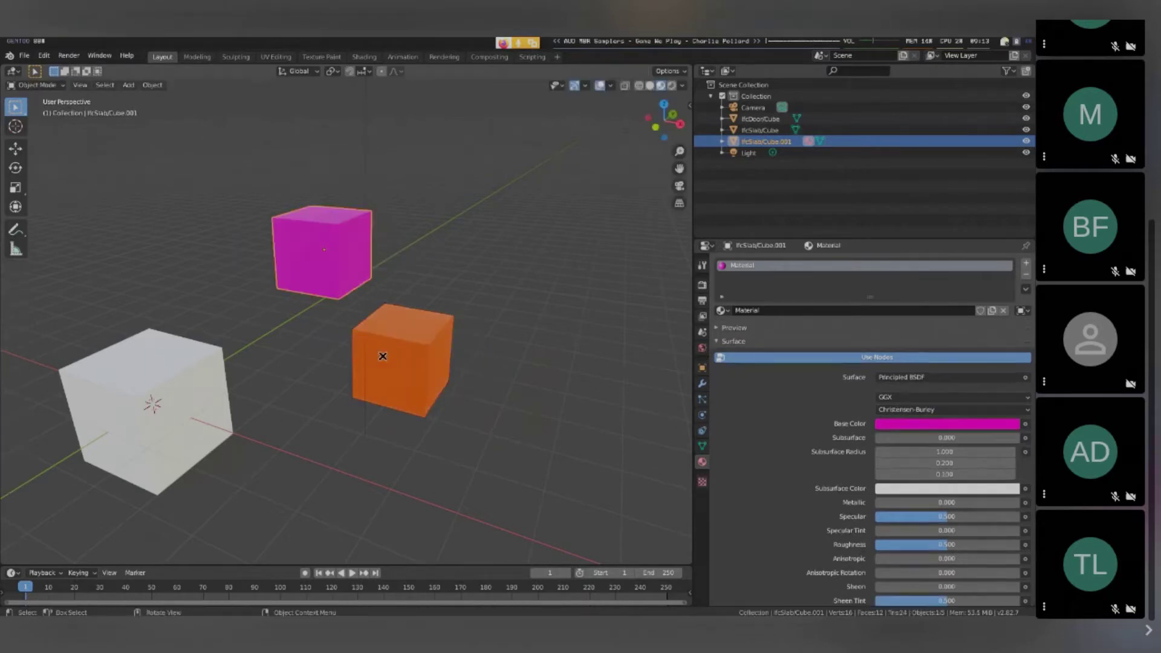
pyautogui.click(386, 350)
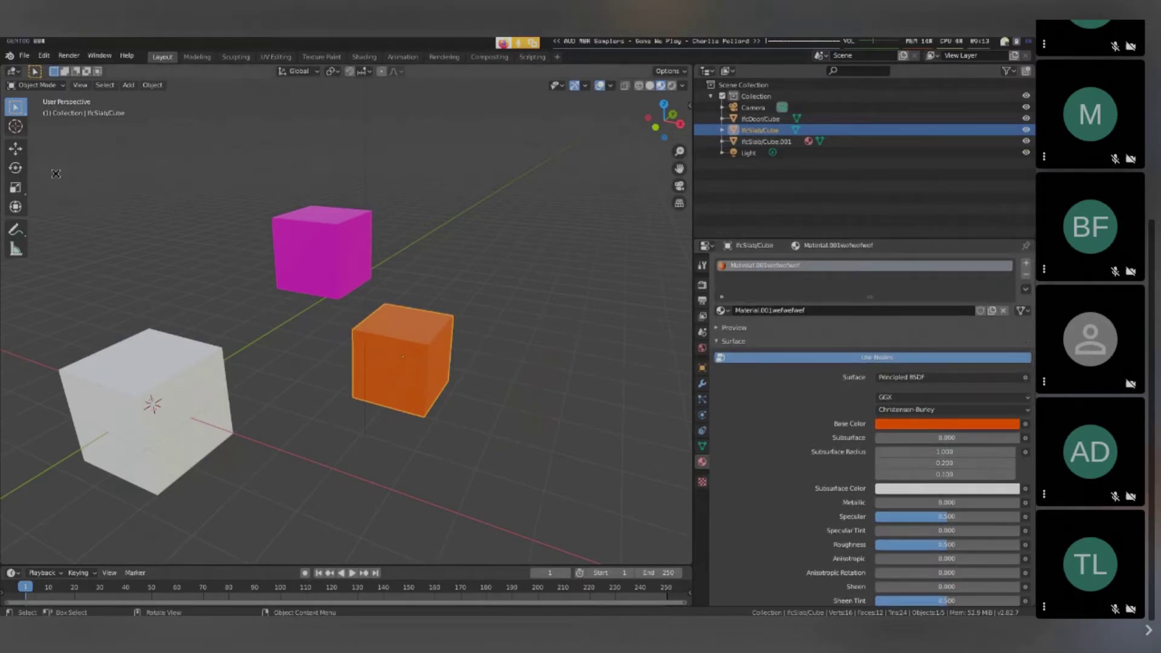
# - Start a new file without saving the current scene and clear its default objects
pyautogui.click(25, 55)
pyautogui.moveTo(66, 68)
pyautogui.click(136, 72)
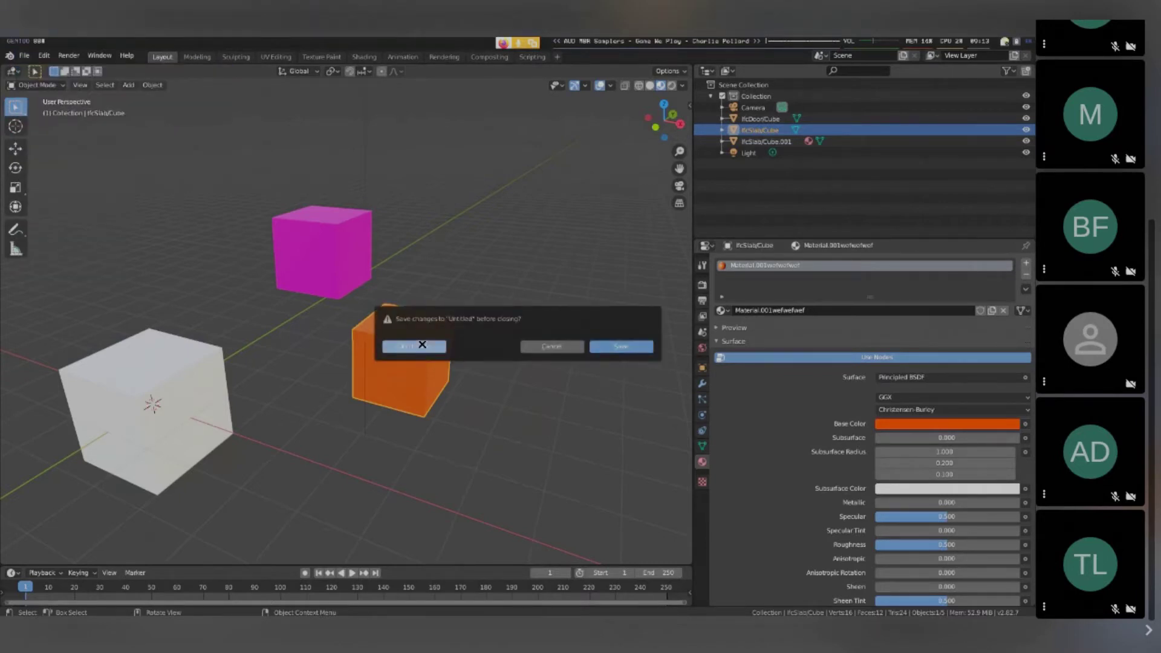
pyautogui.click(422, 345)
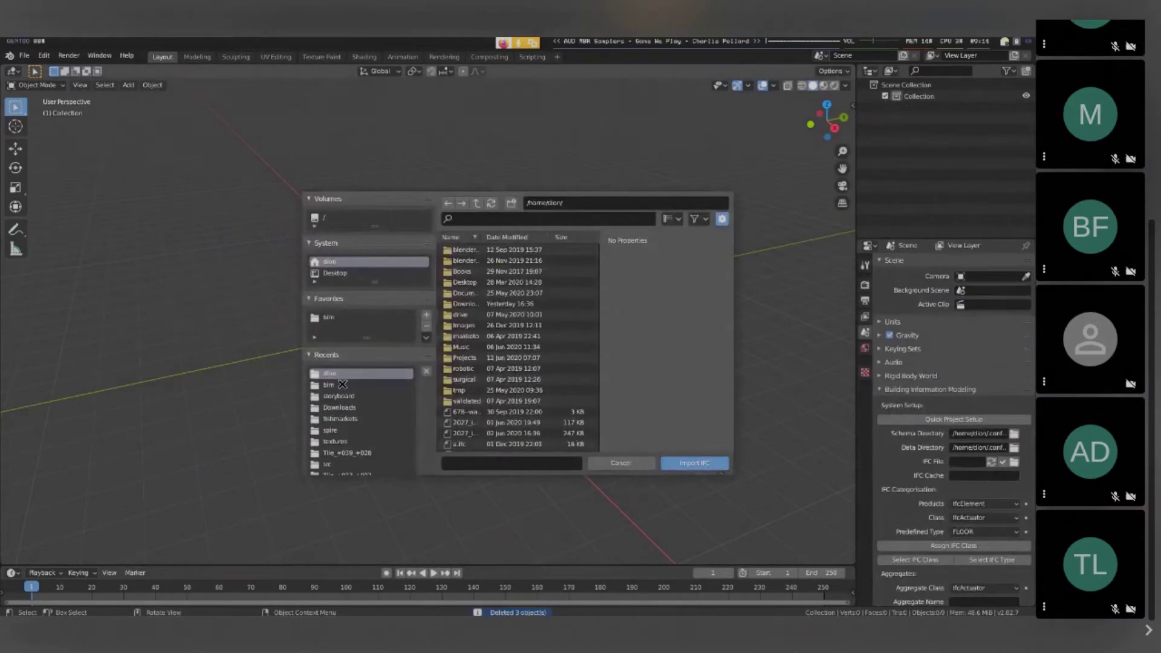
# - Search the bim folder for "projec" and import the Project IFC file dated 08 May 2020
pyautogui.click(362, 386)
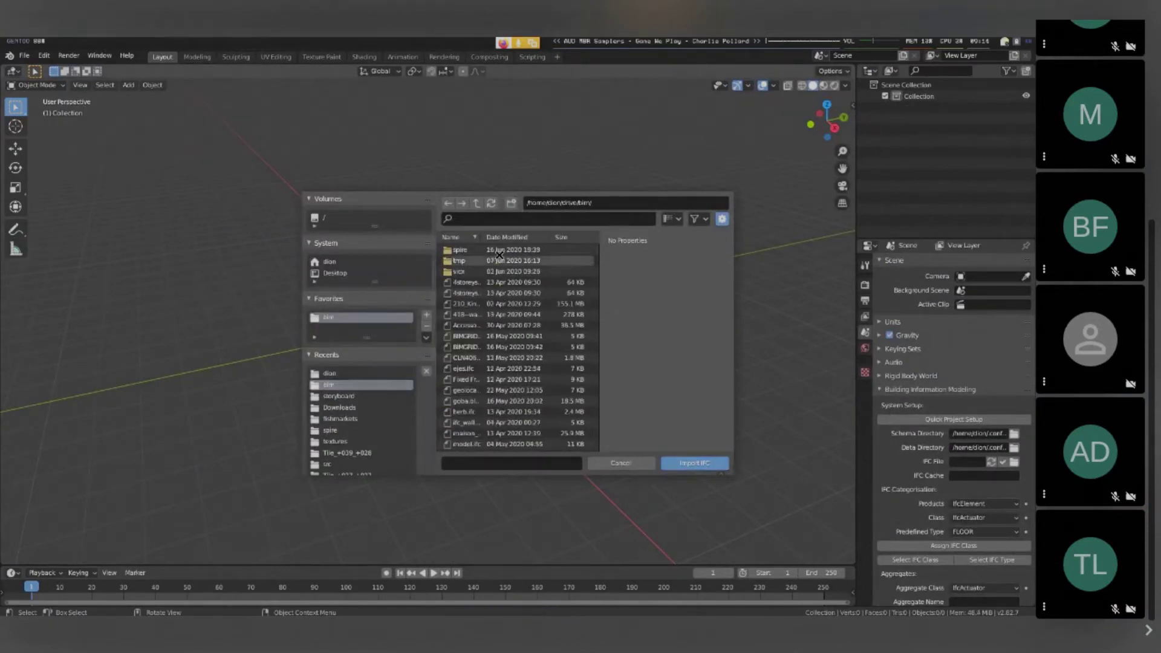
pyautogui.click(499, 221)
pyautogui.write('projec')
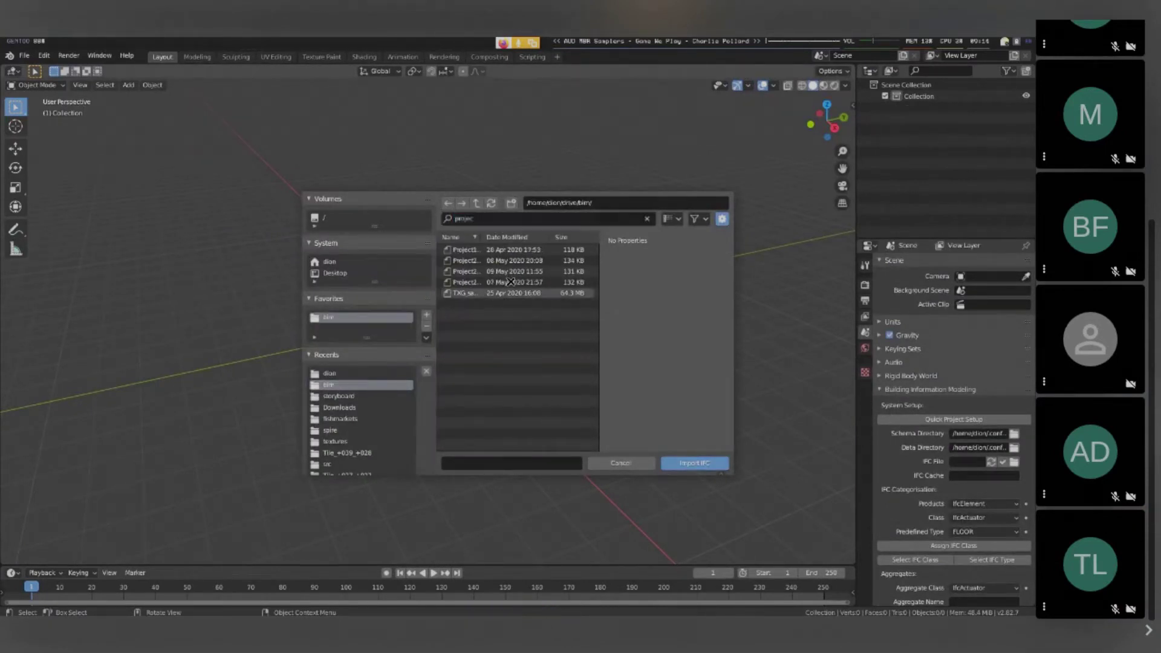
pyautogui.doubleClick(482, 260)
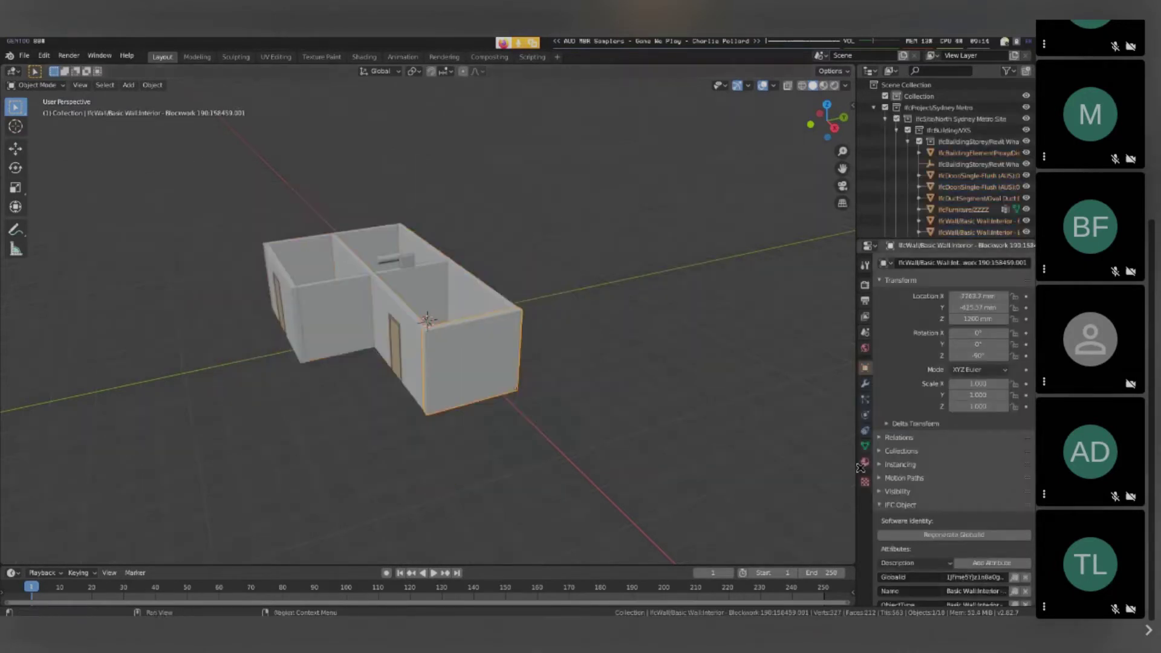
# - Show the end wall's material slots, widen the properties area, and check the material slots of other walls
pyautogui.click(865, 462)
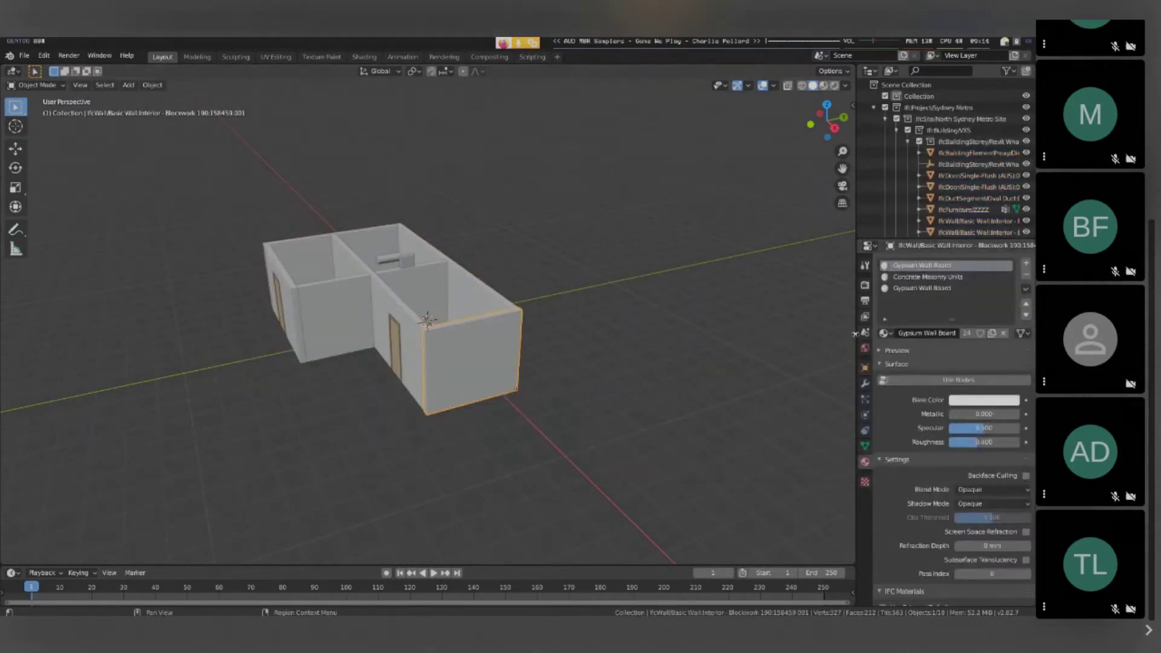
pyautogui.moveTo(857, 337); pyautogui.dragTo(711, 338)
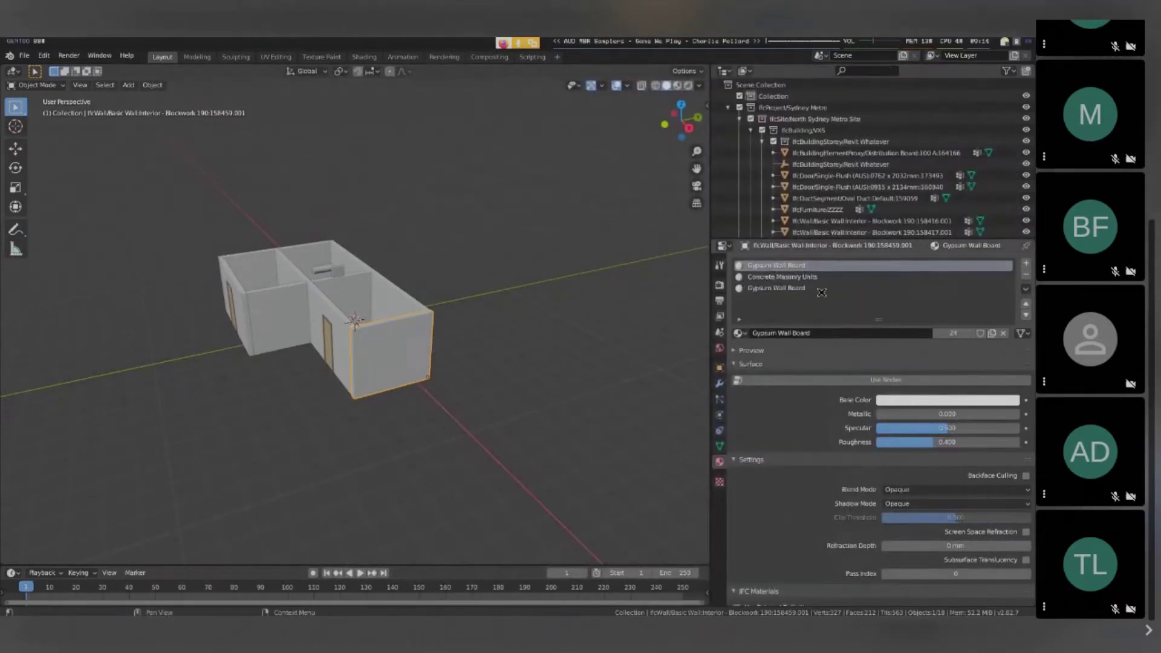
pyautogui.click(325, 309)
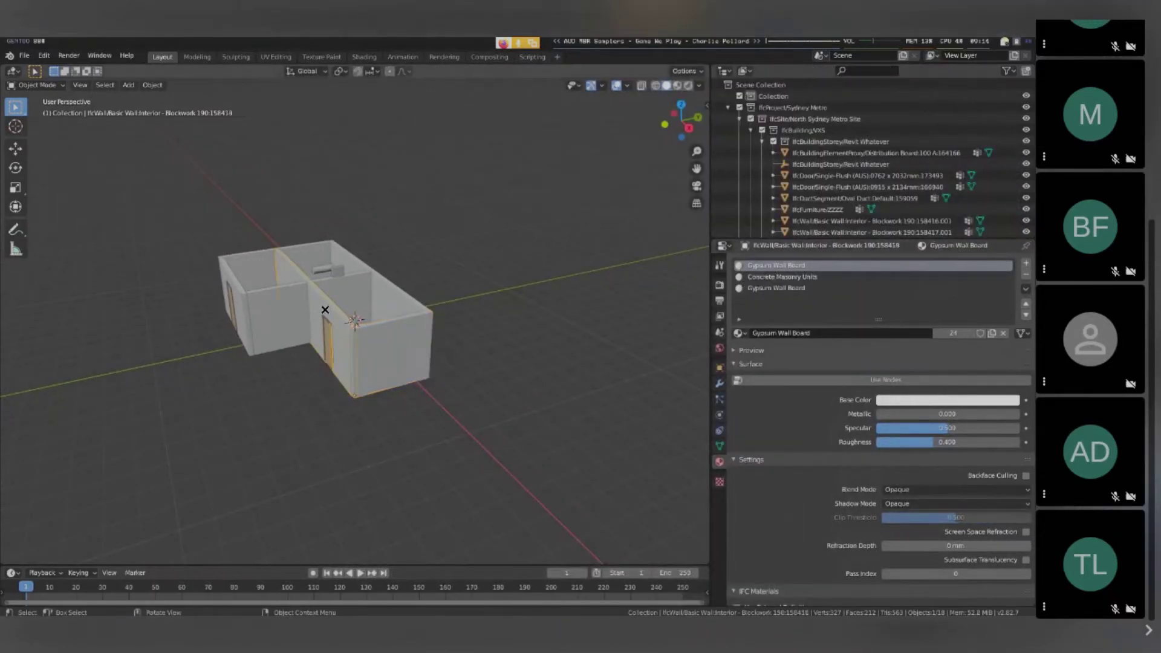
pyautogui.click(399, 287)
pyautogui.click(362, 283)
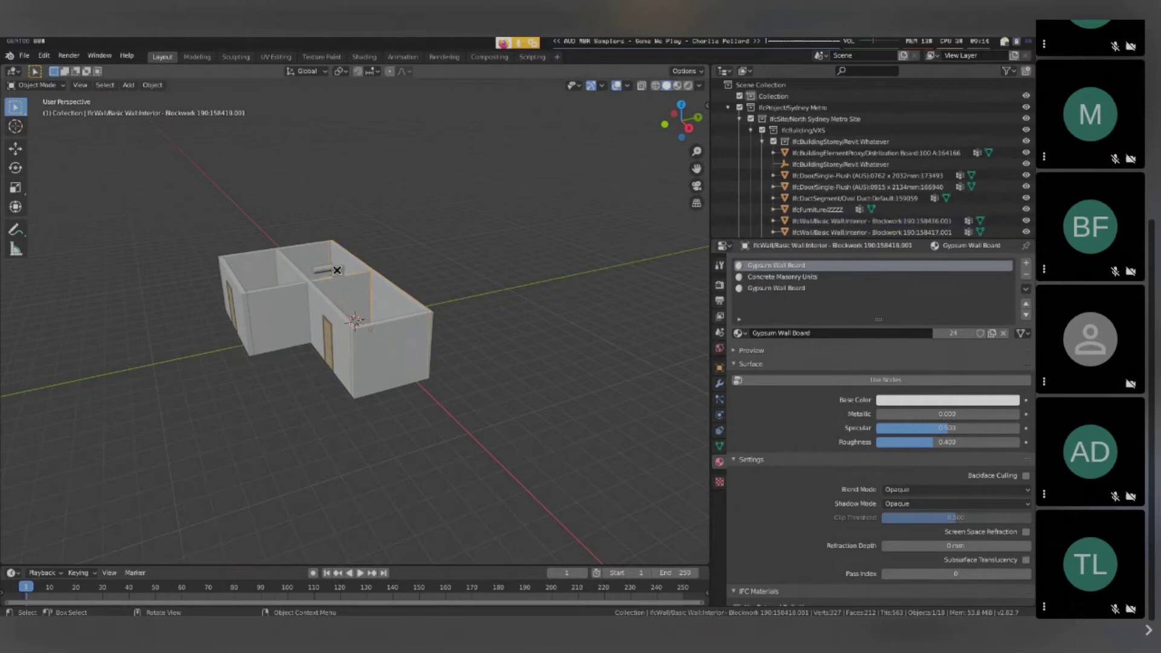
# - Check the material slots of the distribution board, the oval duct segment and the furniture element
pyautogui.click(336, 270)
pyautogui.press('`')
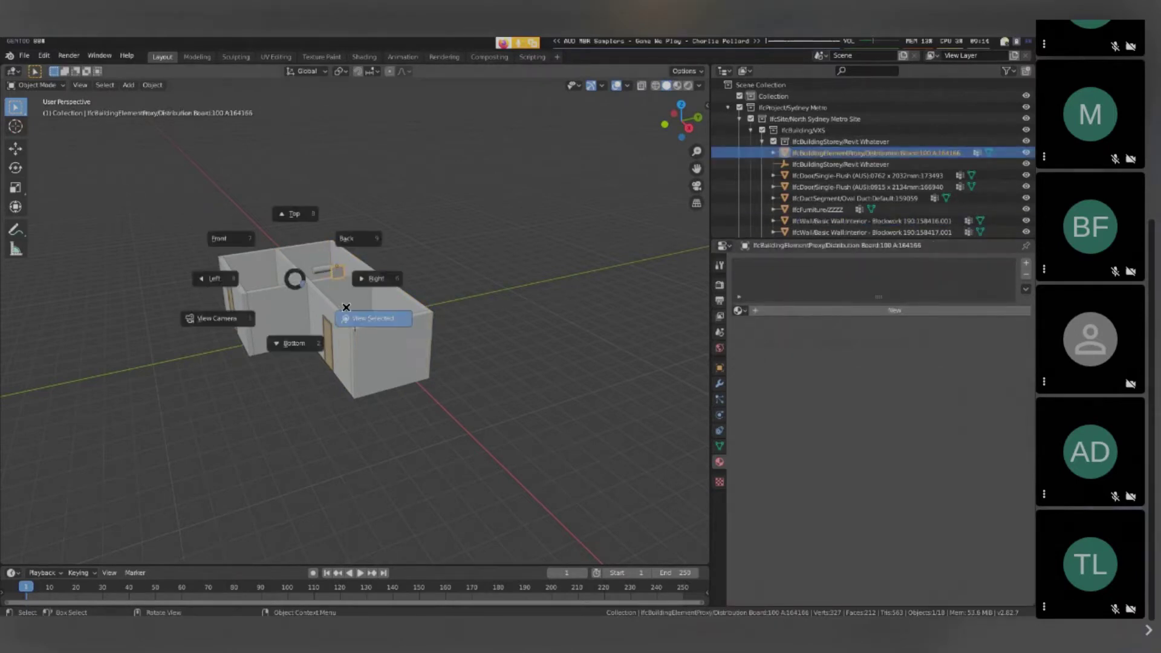
pyautogui.click(346, 307)
pyautogui.click(228, 289)
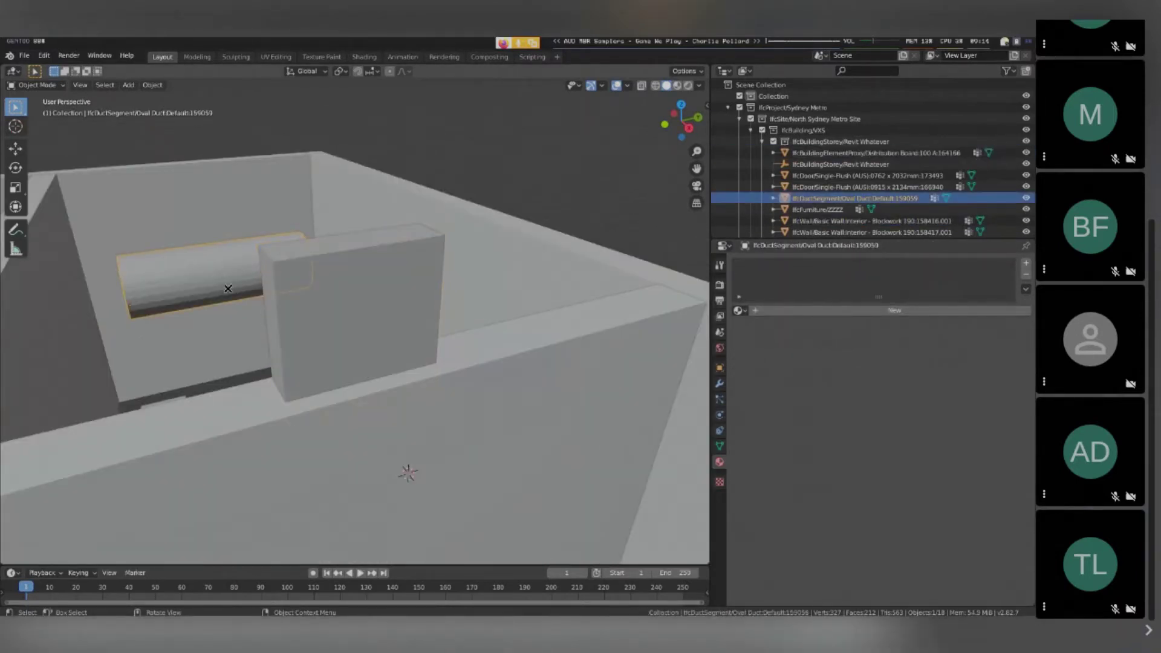
pyautogui.scroll(-5, 228, 289)
pyautogui.moveTo(230, 284); pyautogui.dragTo(405, 418, button='middle')
pyautogui.click(244, 255)
pyautogui.scroll(-6, 244, 255)
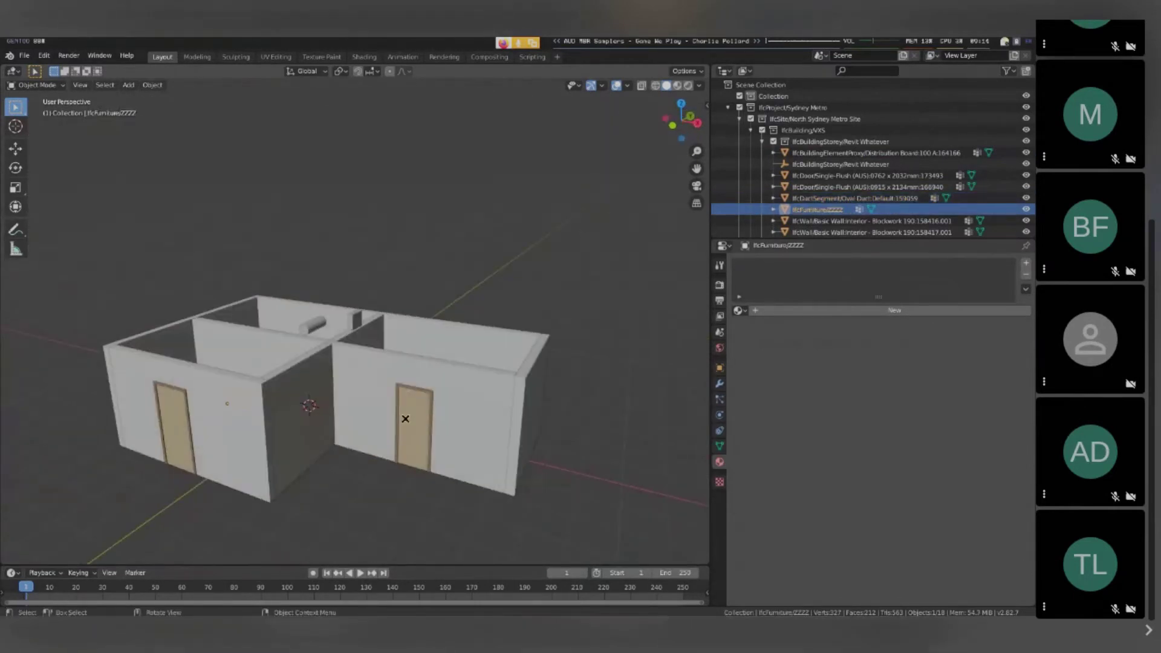
# - Check the Door - Frame and Door - Panel material slots of the 0762 x 2032mm single-flush door
pyautogui.click(405, 417)
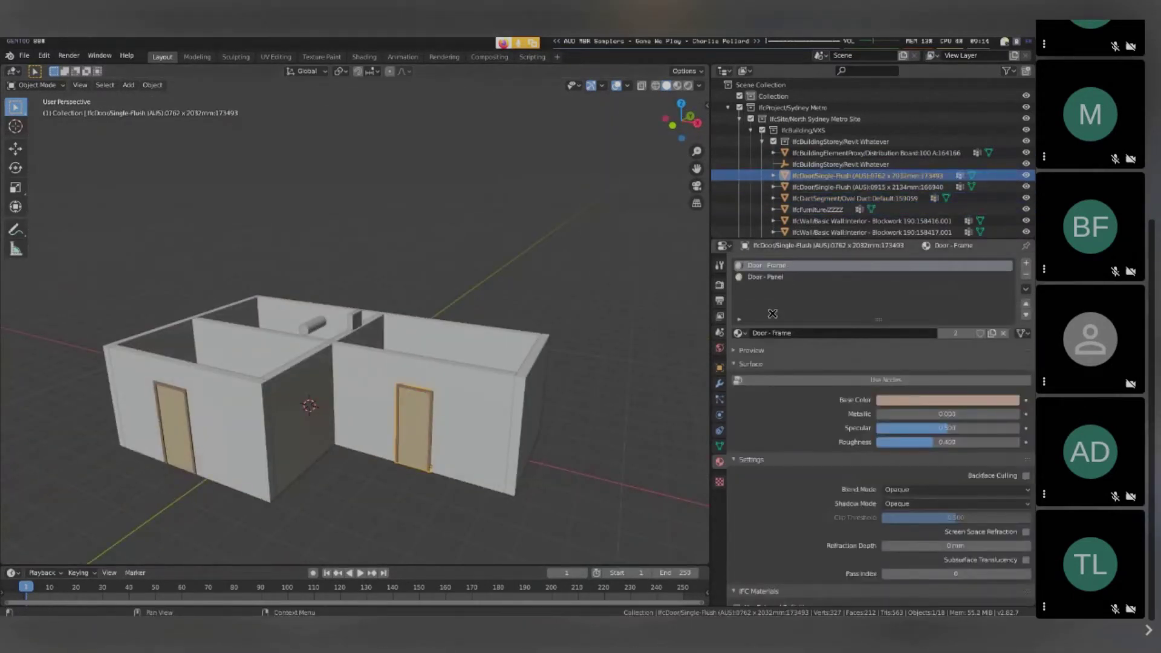
pyautogui.moveTo(460, 427); pyautogui.dragTo(425, 412, button='middle')
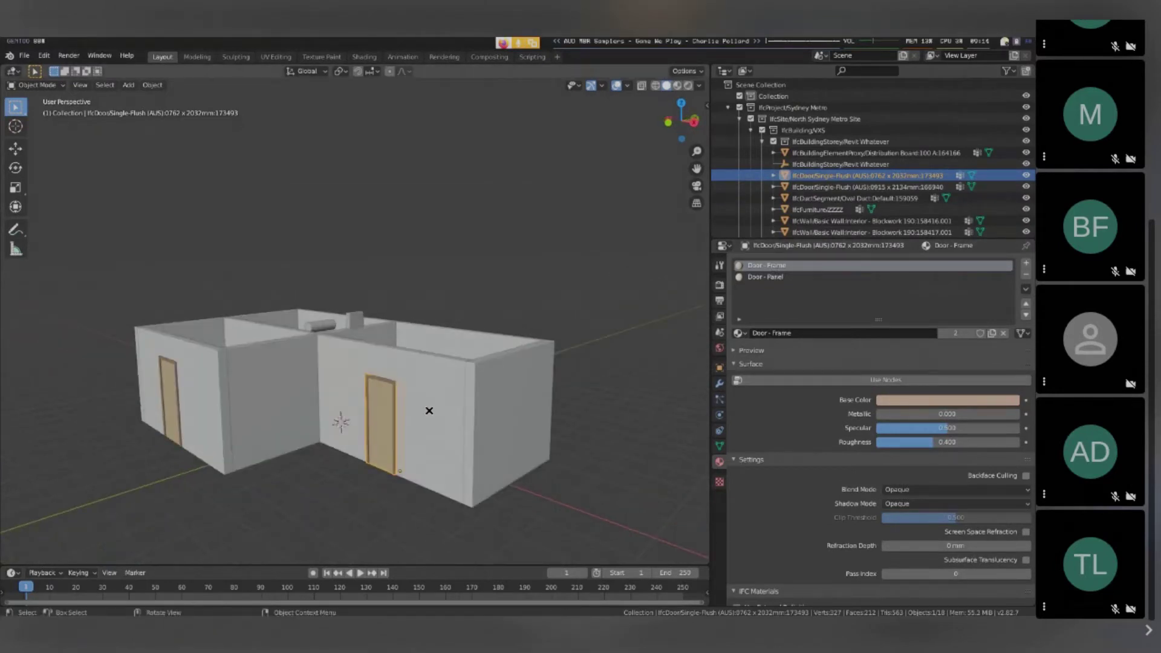
pyautogui.moveTo(528, 365); pyautogui.dragTo(493, 382, button='middle')
# - Select the building's end wall and put it in Edit Mode with all of its geometry selected
pyautogui.click(516, 416)
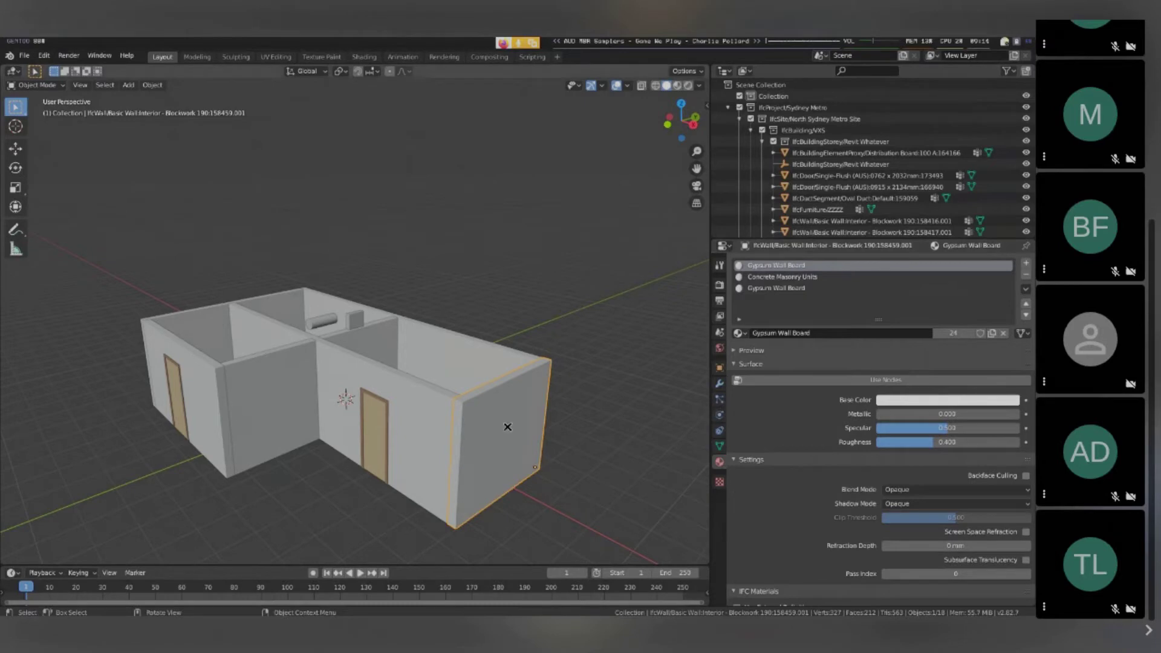
pyautogui.moveTo(508, 427); pyautogui.dragTo(430, 392, button='middle')
pyautogui.press('KP_7')
pyautogui.scroll(4, 506, 405)
pyautogui.press('Tab')
pyautogui.moveTo(505, 404); pyautogui.dragTo(475, 376, button='middle')
pyautogui.press('a')
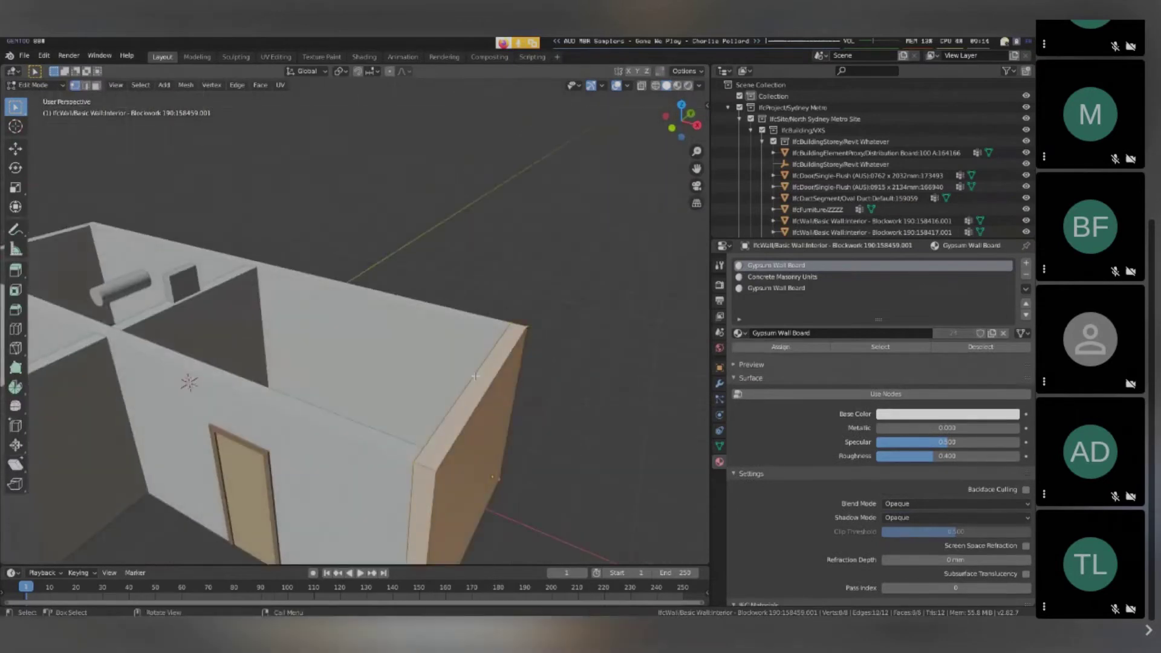
# - Turn on X-ray display and try moving the whole end wall mesh and a single corner vertex
pyautogui.hotkey('alt', 'z')
pyautogui.press('g')
pyautogui.rightClick(487, 452)
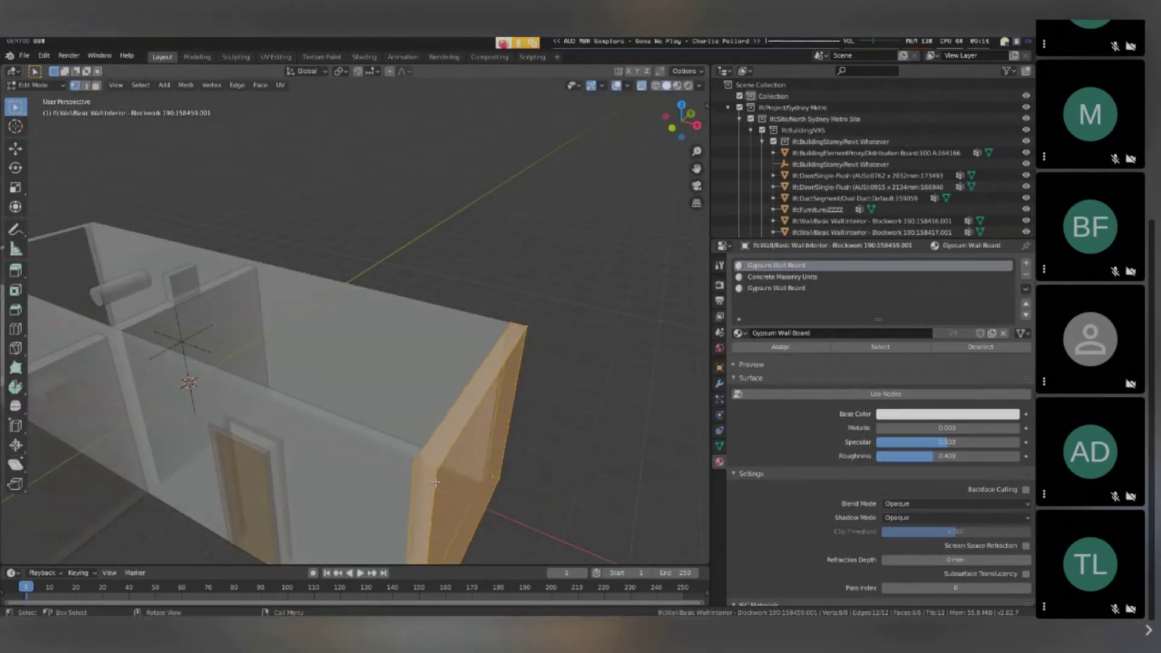
pyautogui.click(437, 470)
pyautogui.press('g')
pyautogui.rightClick(460, 462)
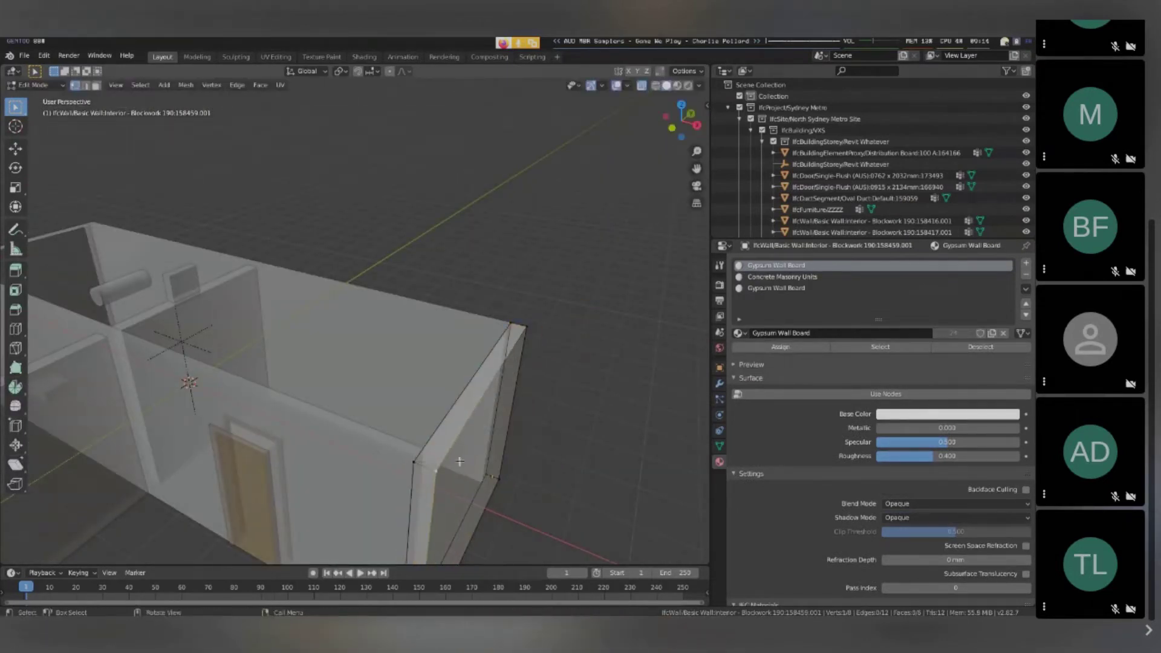
# - Review the wall's Concrete Masonry Units and second Gypsum Wall Board slots against its mesh in top view, and return to Object Mode
pyautogui.press('a')
pyautogui.press('KP_7')
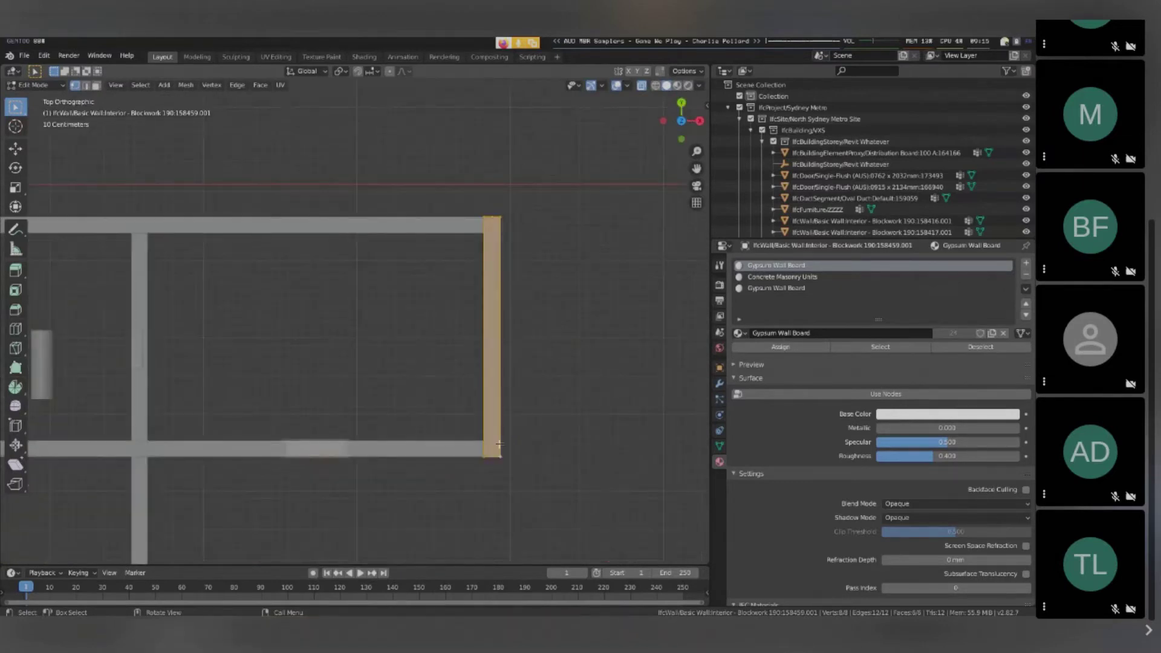
pyautogui.scroll(3, 505, 464)
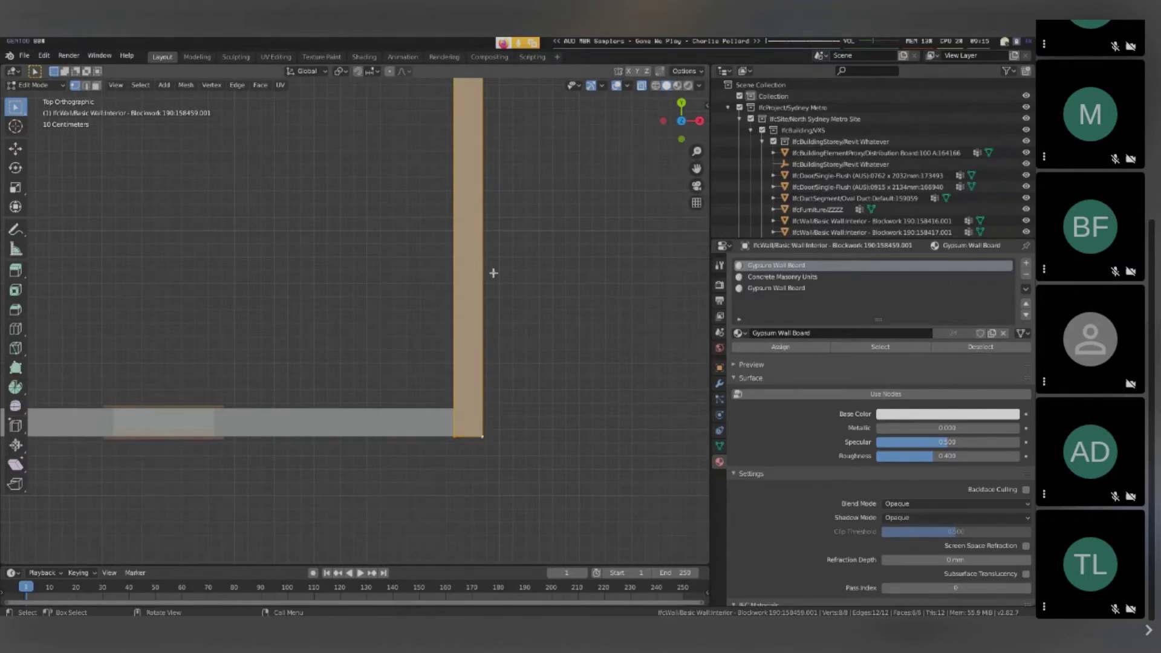
pyautogui.click(799, 279)
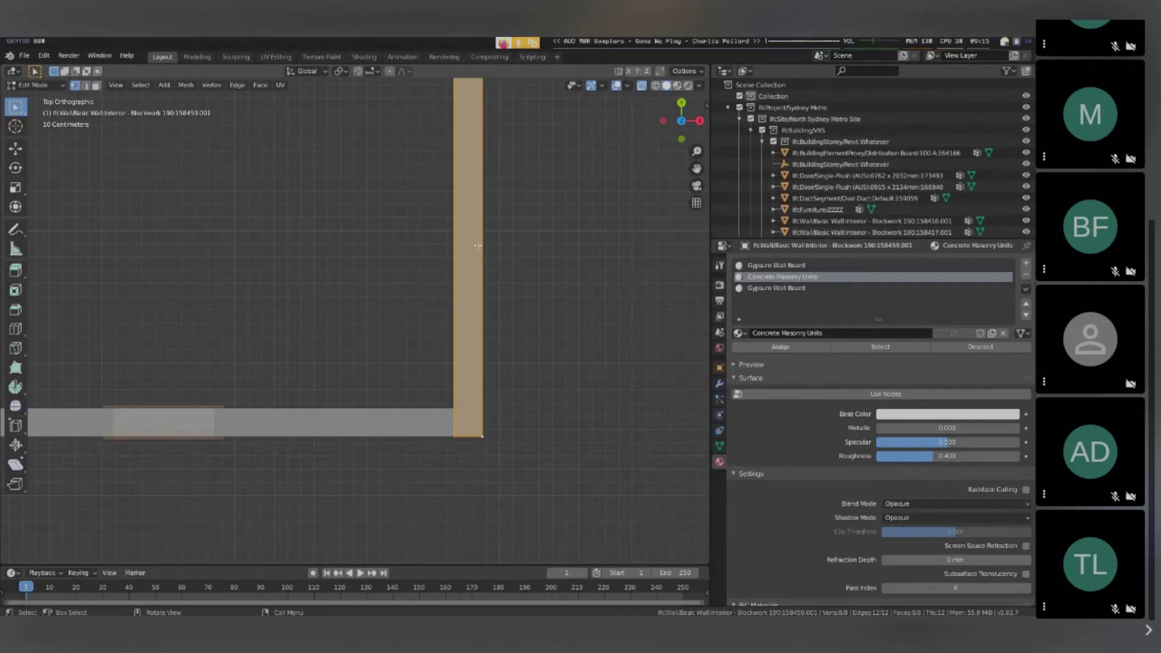
pyautogui.click(777, 288)
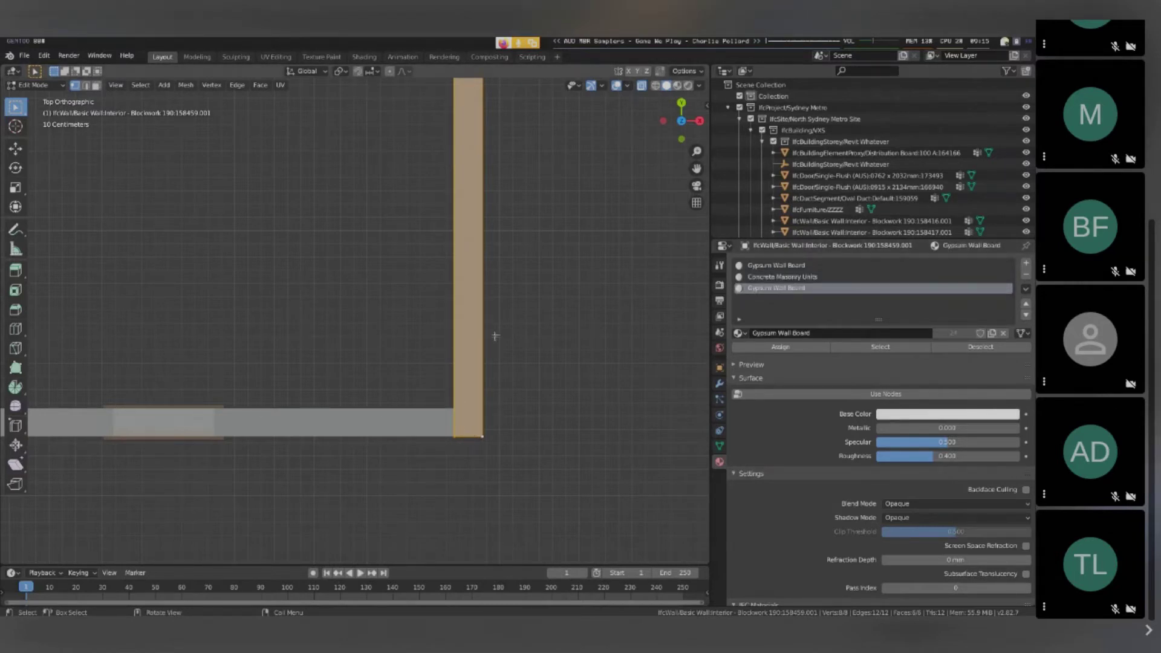
pyautogui.press('Tab')
pyautogui.scroll(-2, 552, 327)
pyautogui.moveTo(552, 327); pyautogui.dragTo(552, 361, button='middle')
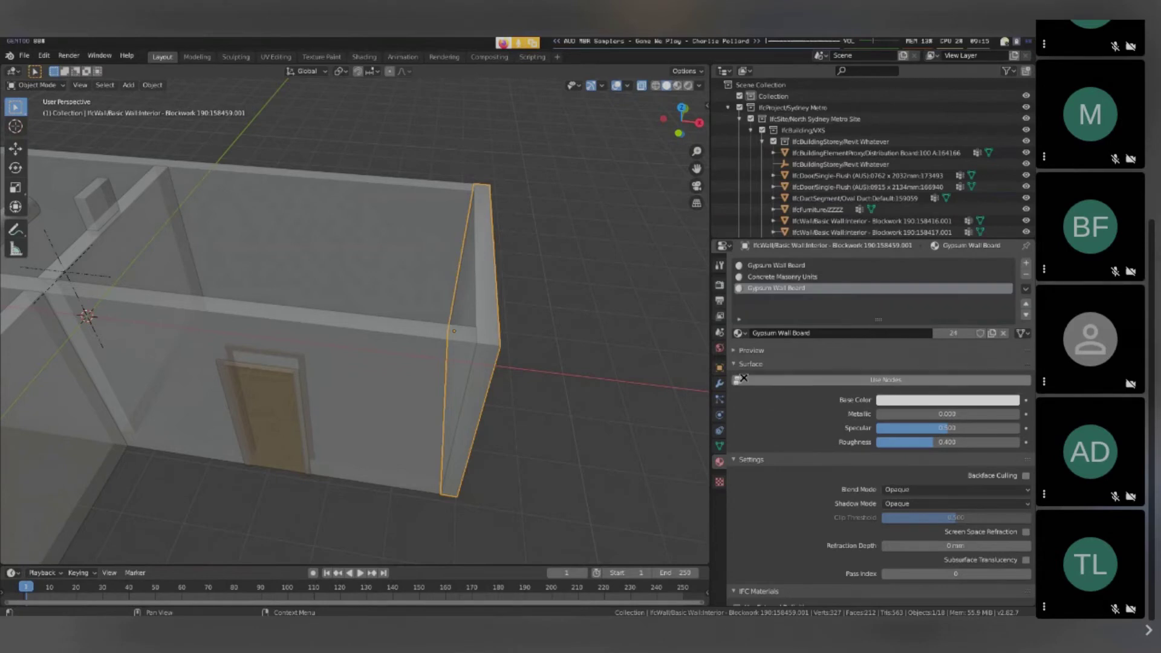
# - Examine the IFC material settings of the wall's Gypsum Wall Board material and the wall's IFC object attributes
pyautogui.scroll(-6, 859, 461)
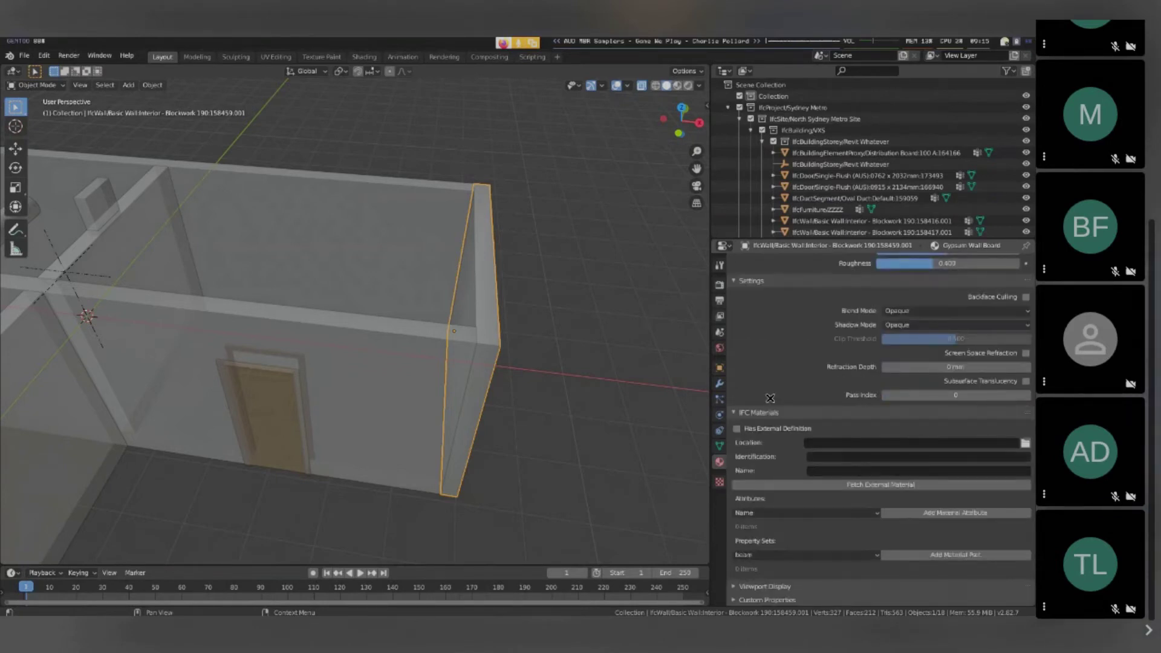
pyautogui.click(721, 370)
pyautogui.scroll(-5, 877, 393)
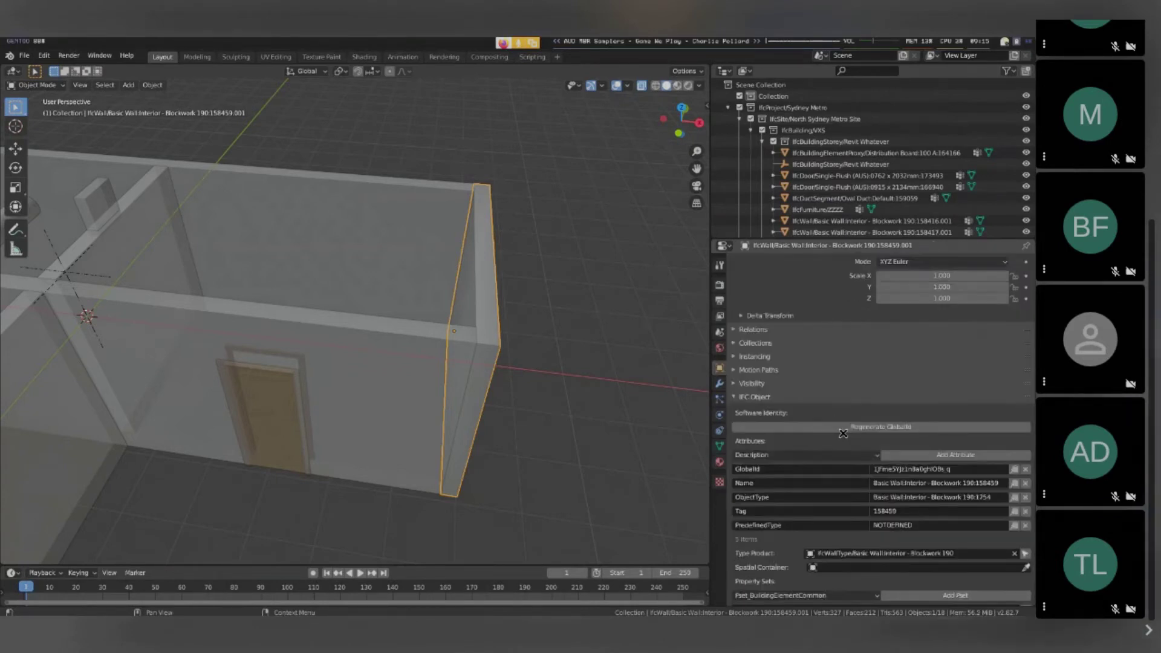
pyautogui.click(720, 463)
pyautogui.scroll(7, 816, 305)
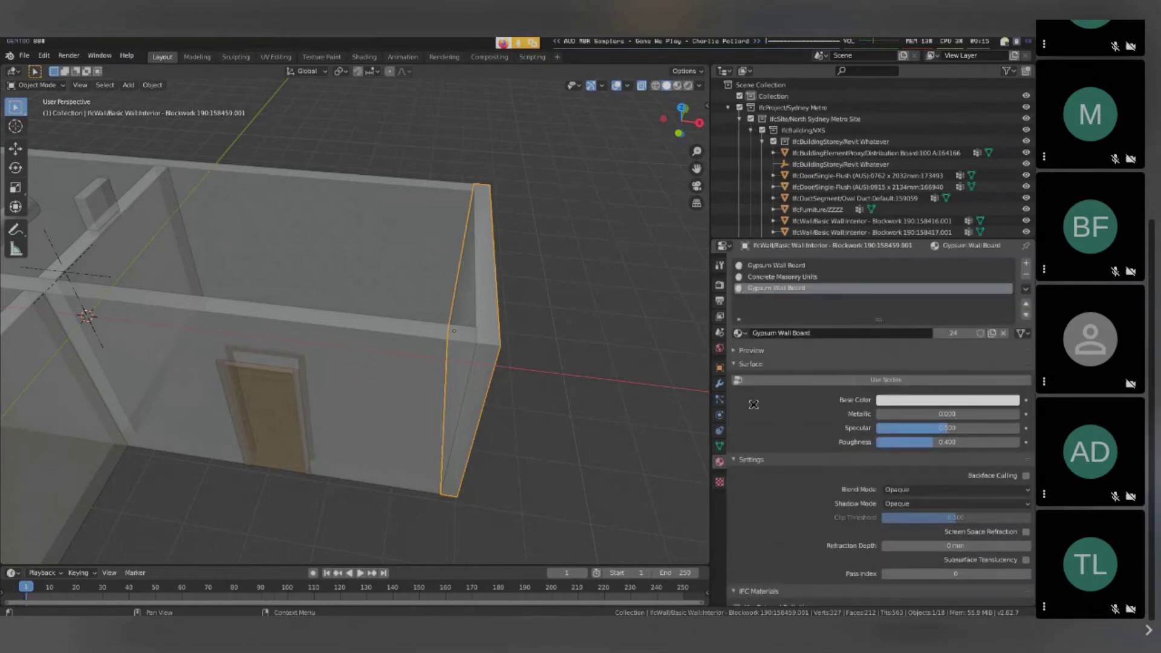
# - Set the end wall's IFC material type to IfcMaterialProfileSet
pyautogui.click(719, 368)
pyautogui.scroll(-10, 834, 427)
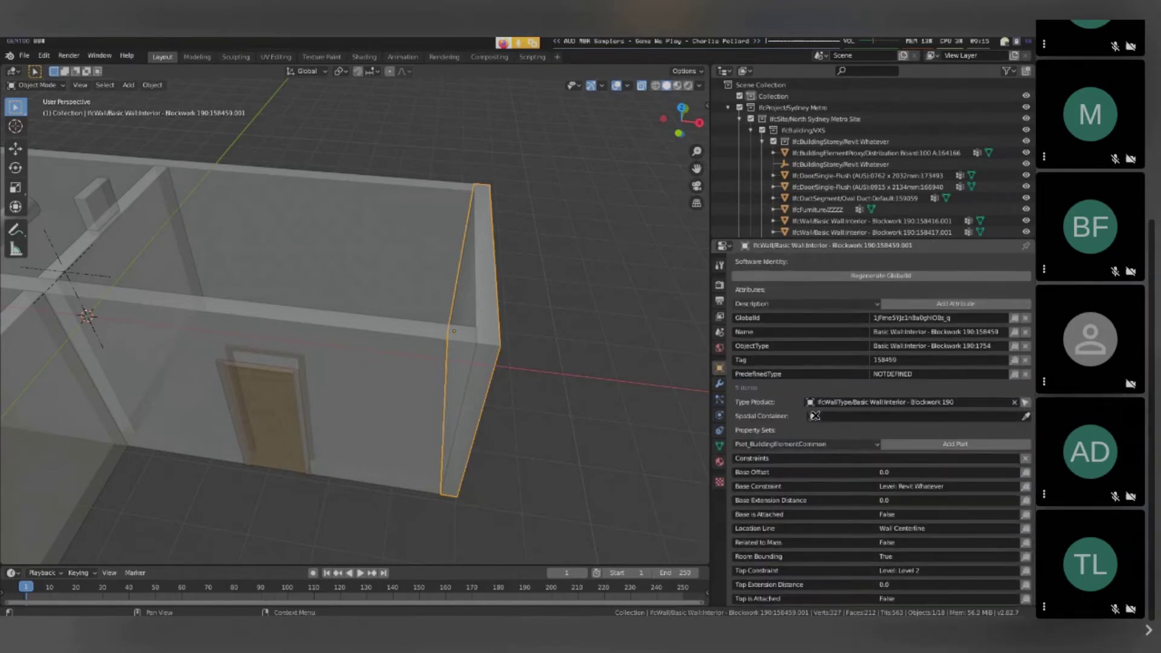
pyautogui.scroll(-10, 834, 427)
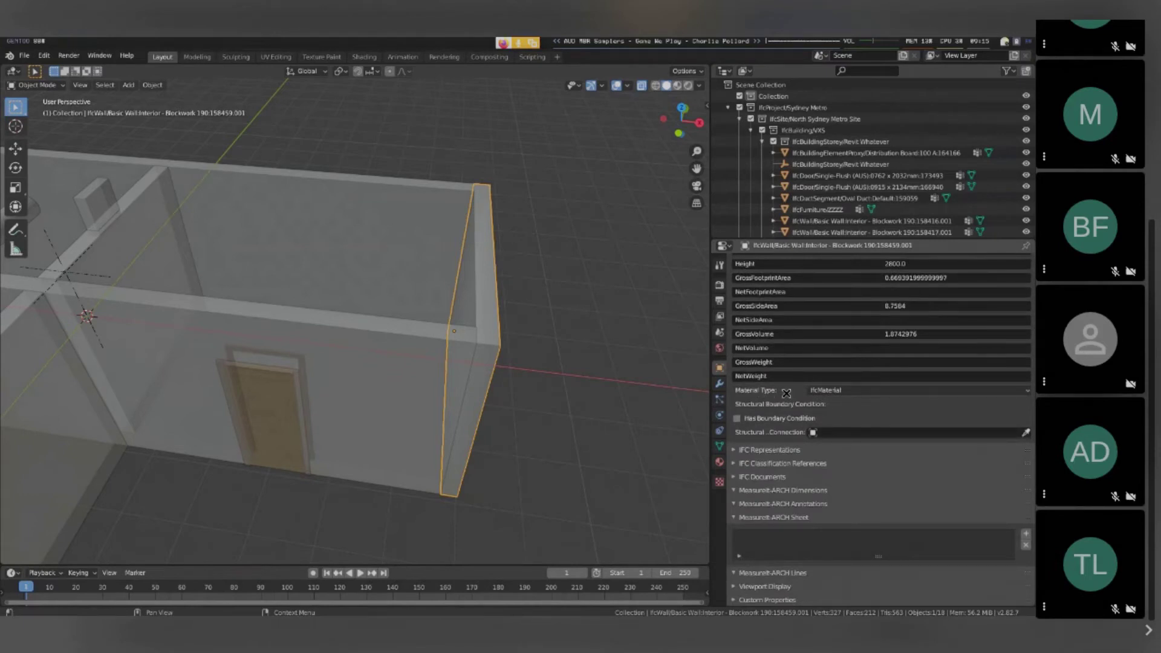
pyautogui.click(827, 392)
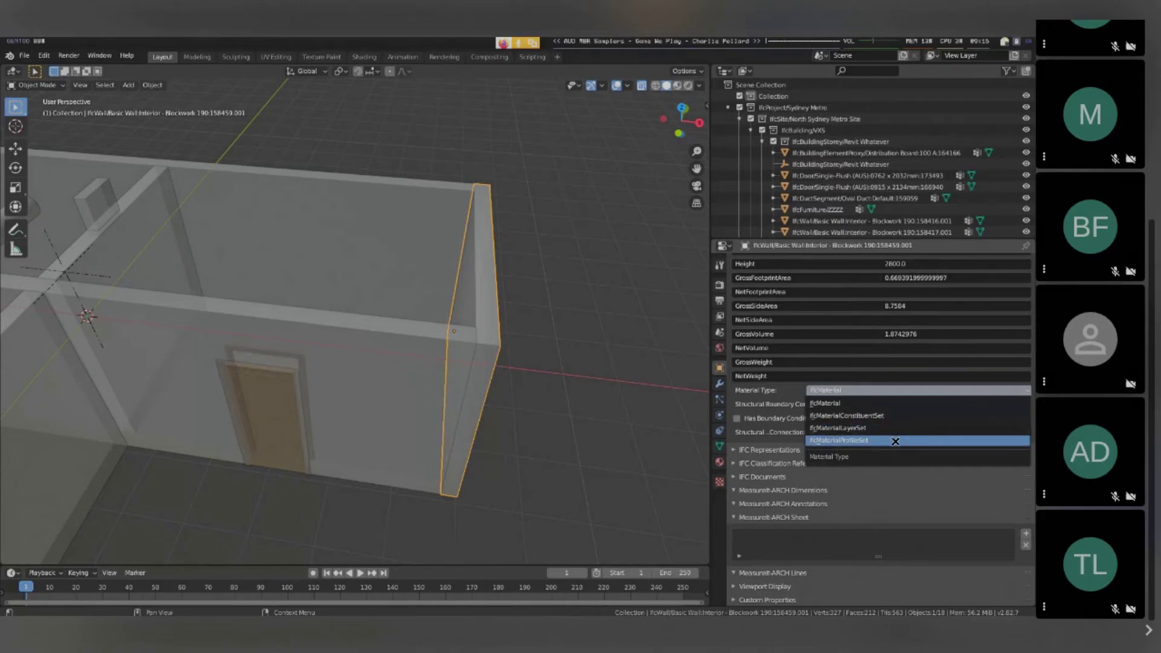
pyautogui.click(900, 439)
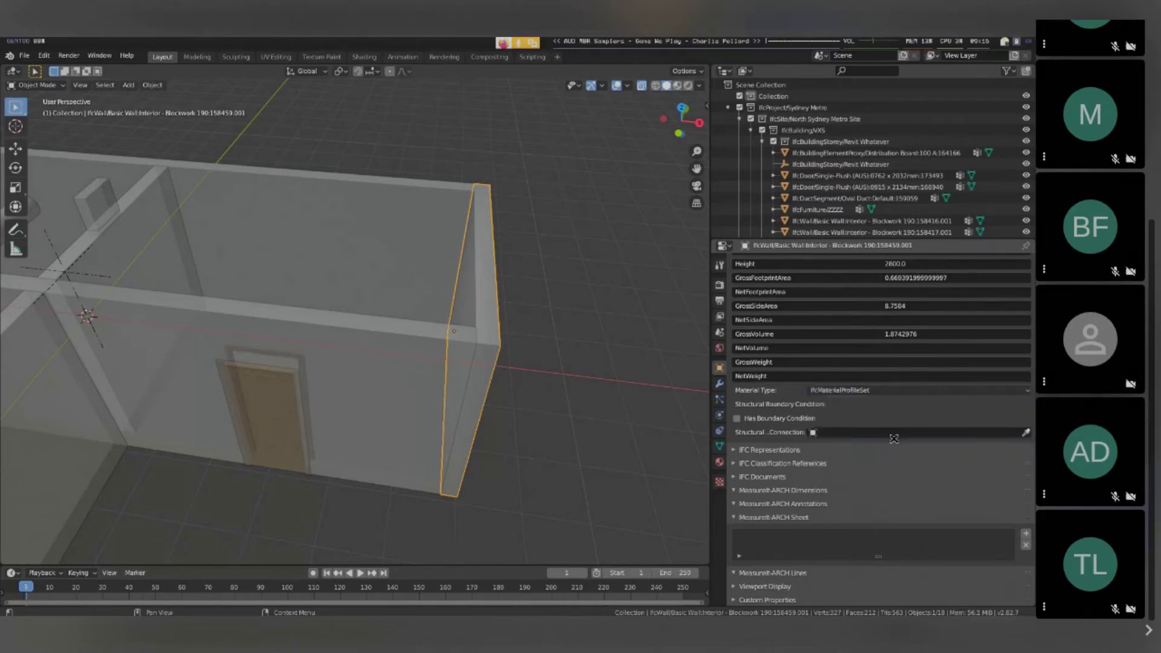
# - Set the Gypsum Wall Board material's parameterized profile definition to IfcZShapeProfileDef and review its profile attributes
pyautogui.click(720, 459)
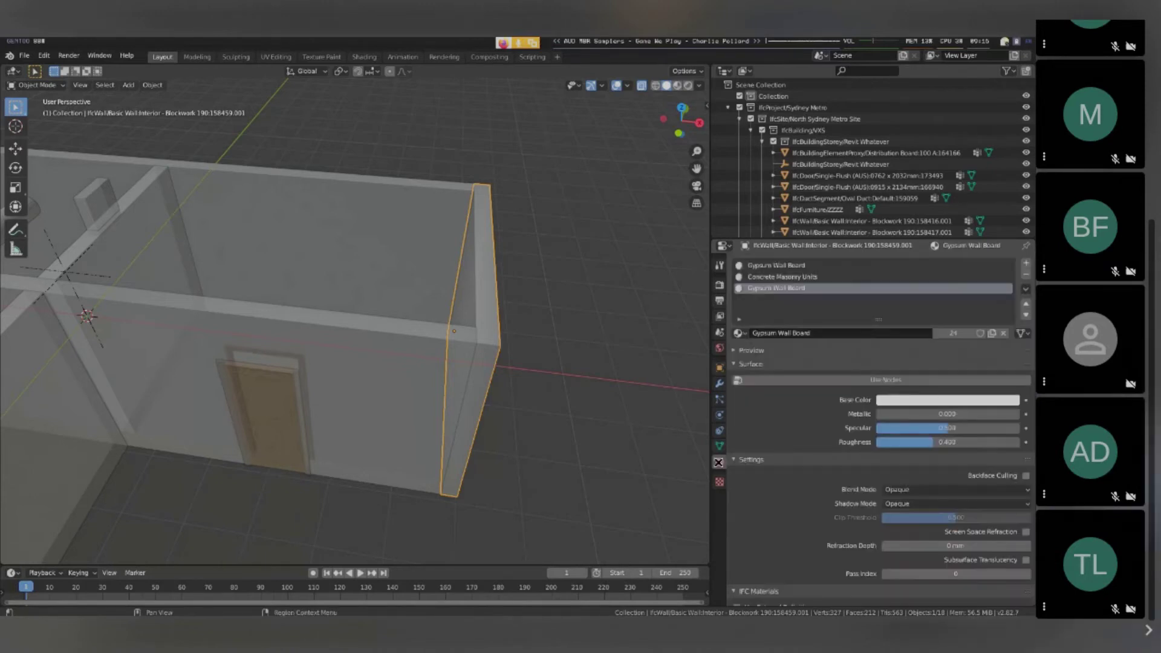
pyautogui.scroll(-10, 771, 450)
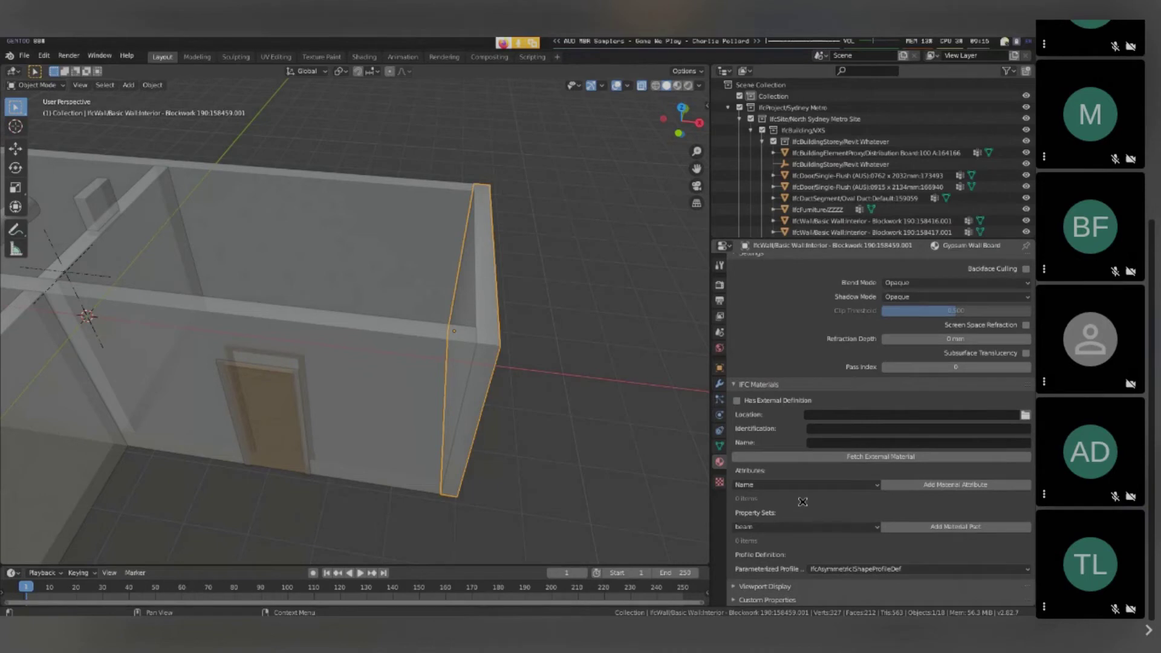
pyautogui.click(837, 571)
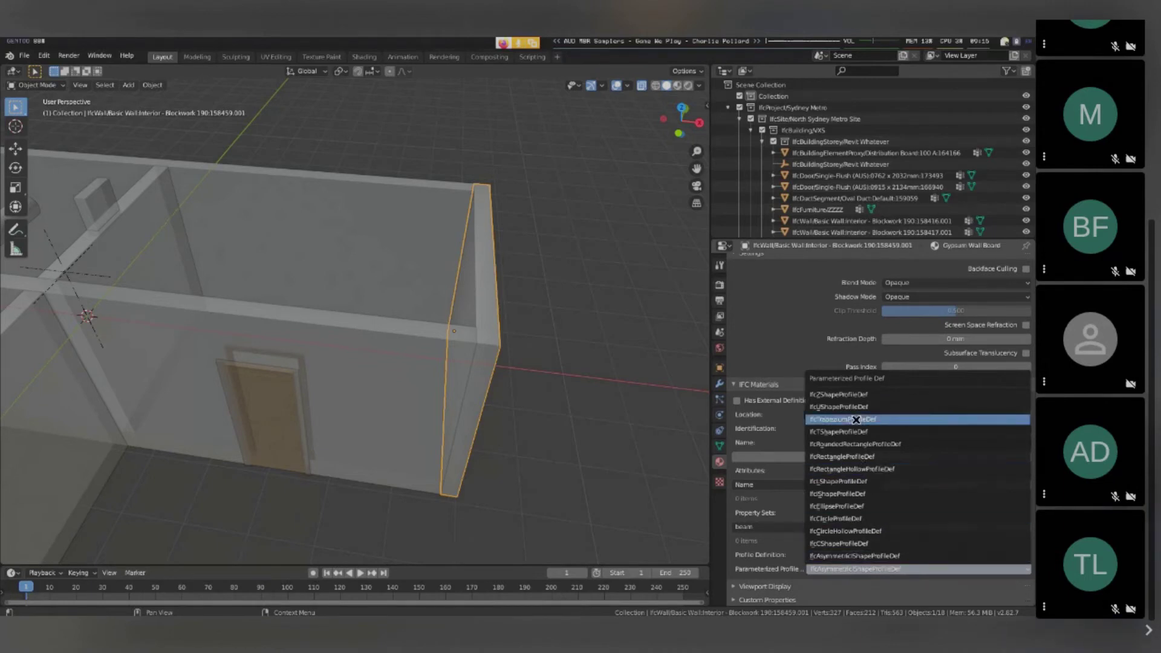
pyautogui.click(841, 394)
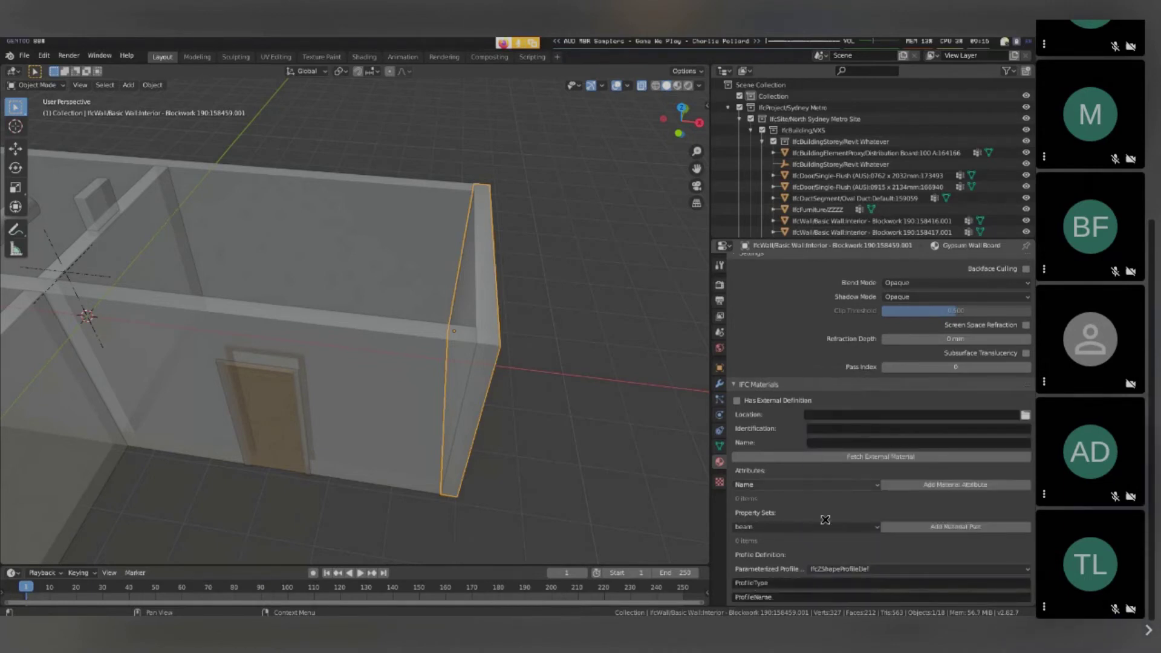
pyautogui.scroll(-5, 908, 508)
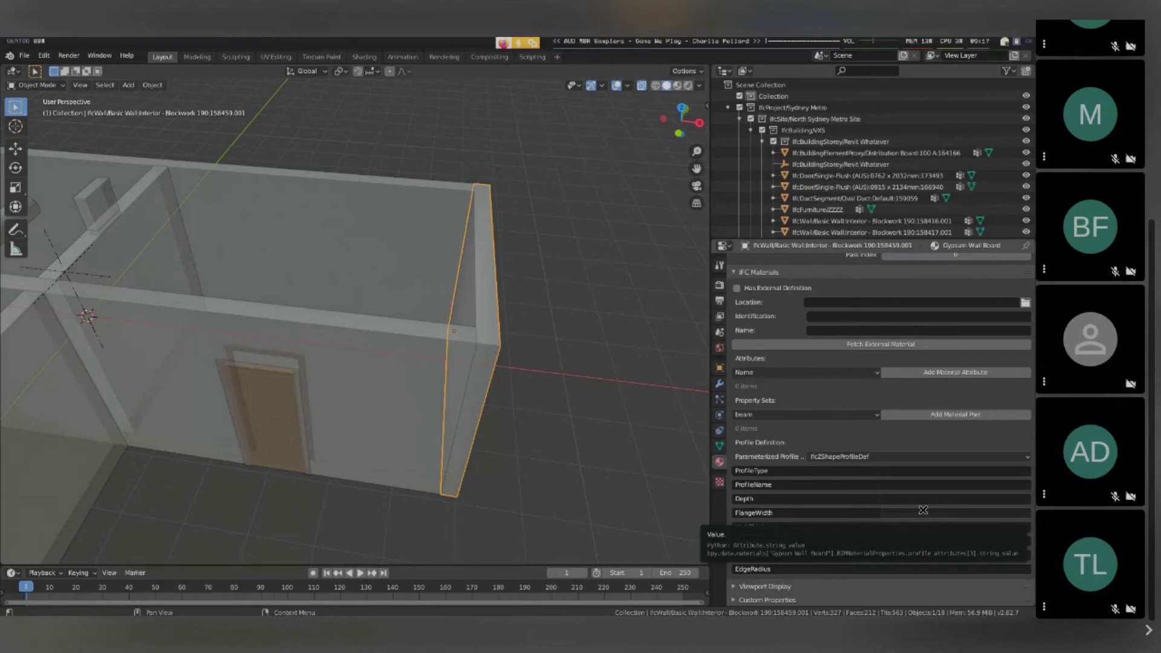
# - Add the beam property set to the wall's Gypsum Wall Board material
pyautogui.click(784, 414)
pyautogui.click(789, 399)
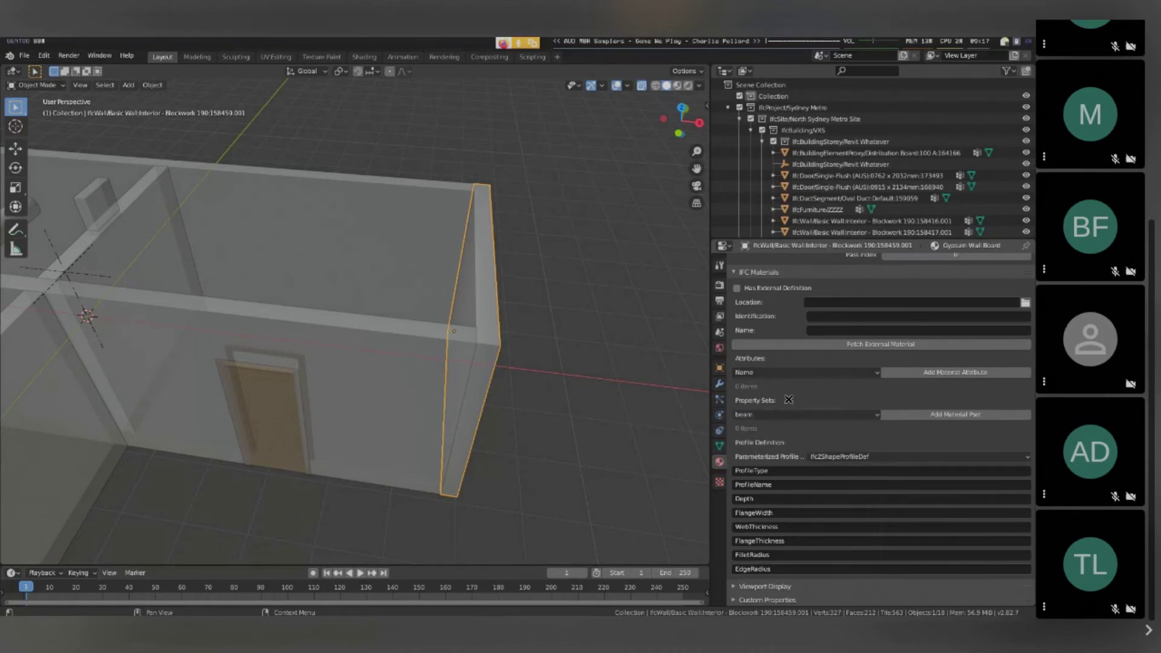
pyautogui.click(914, 416)
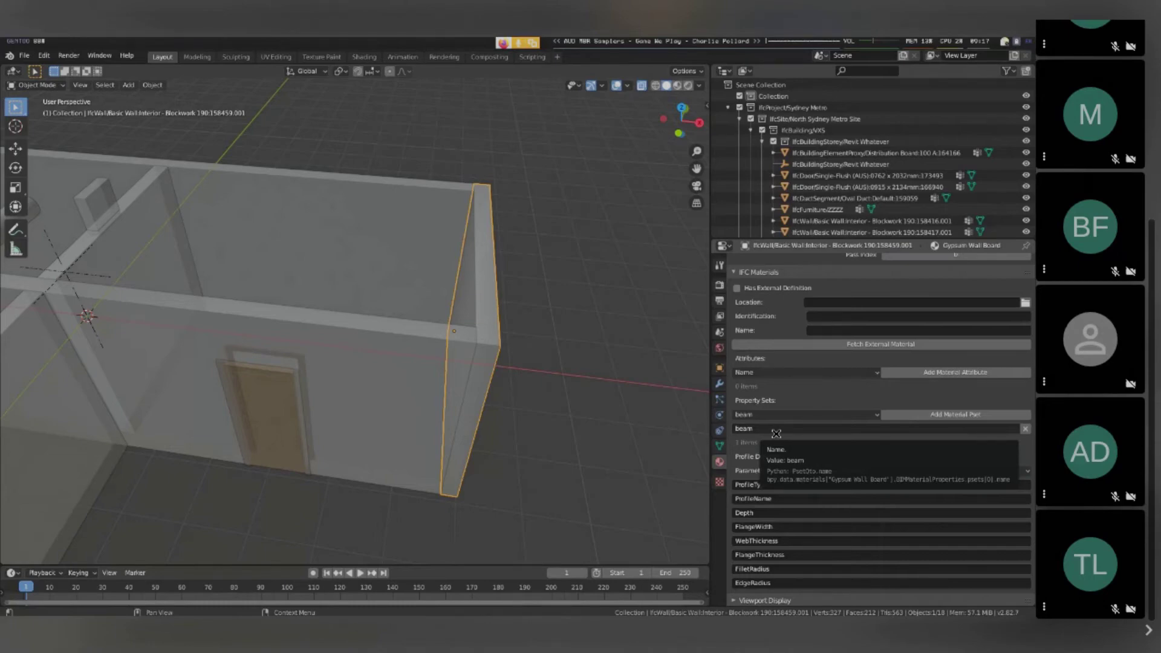
# - Switch to the terminal's file manager and go up to the blenderbim/bim/data folder
pyautogui.hotkey('alt', 'Tab')
pyautogui.hotkey('alt', 'Tab')
pyautogui.hotkey('alt', 'Tab')
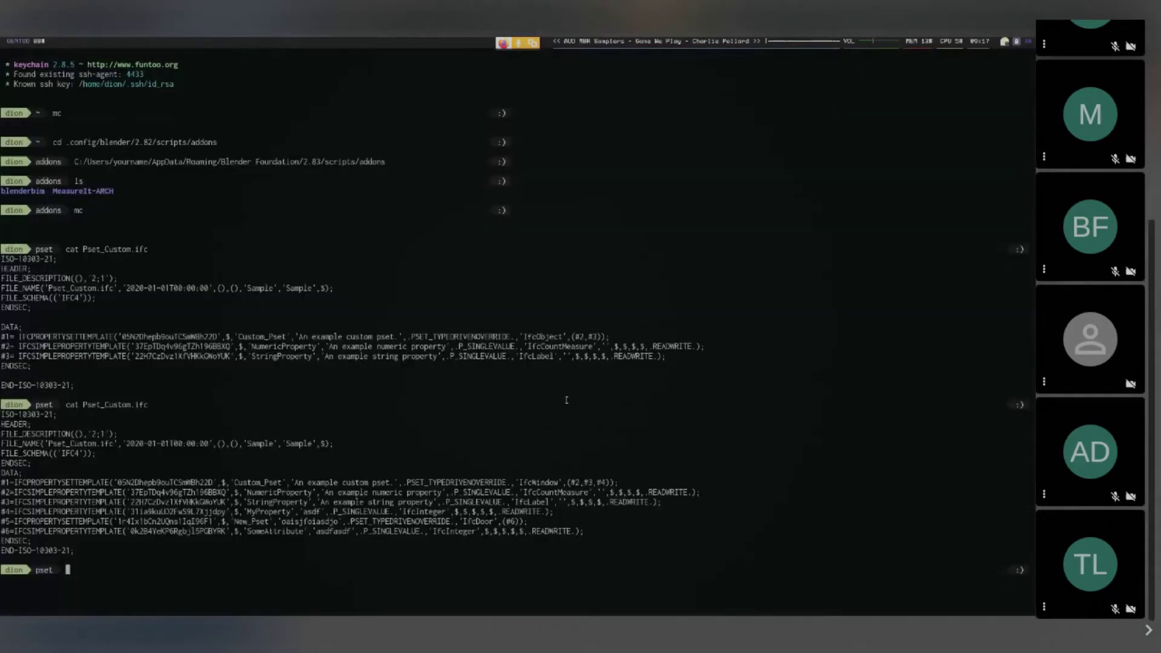
pyautogui.hotkey('alt', 'Tab')
pyautogui.press('Return')
pyautogui.press('Up')
pyautogui.press('Return')
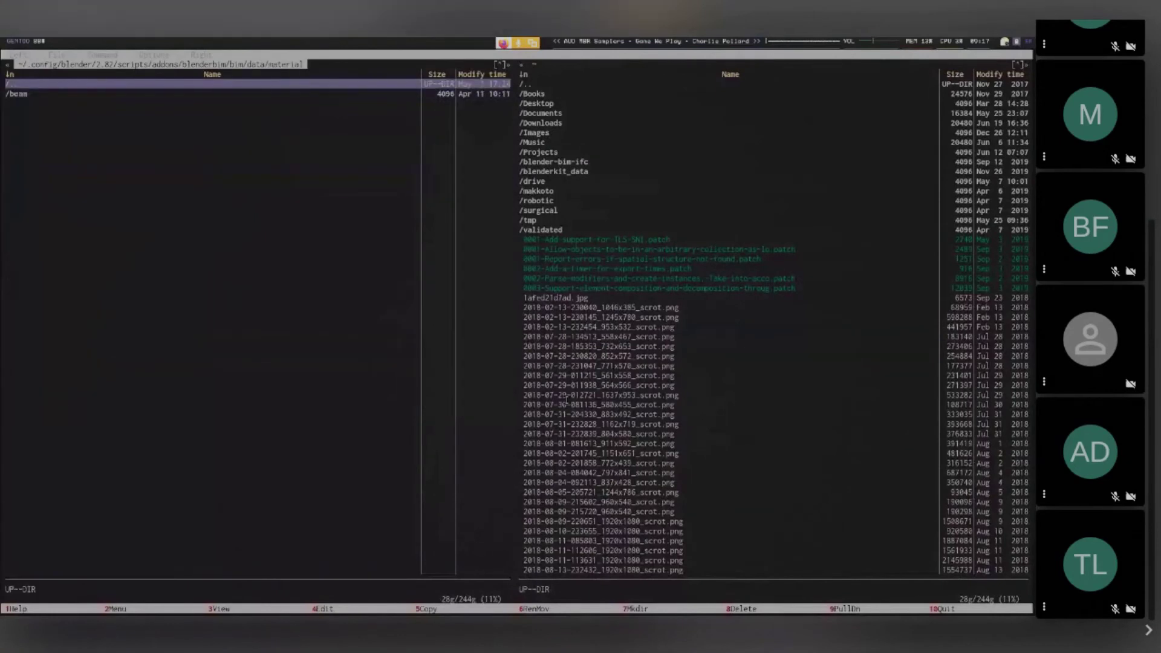
pyautogui.press('Return')
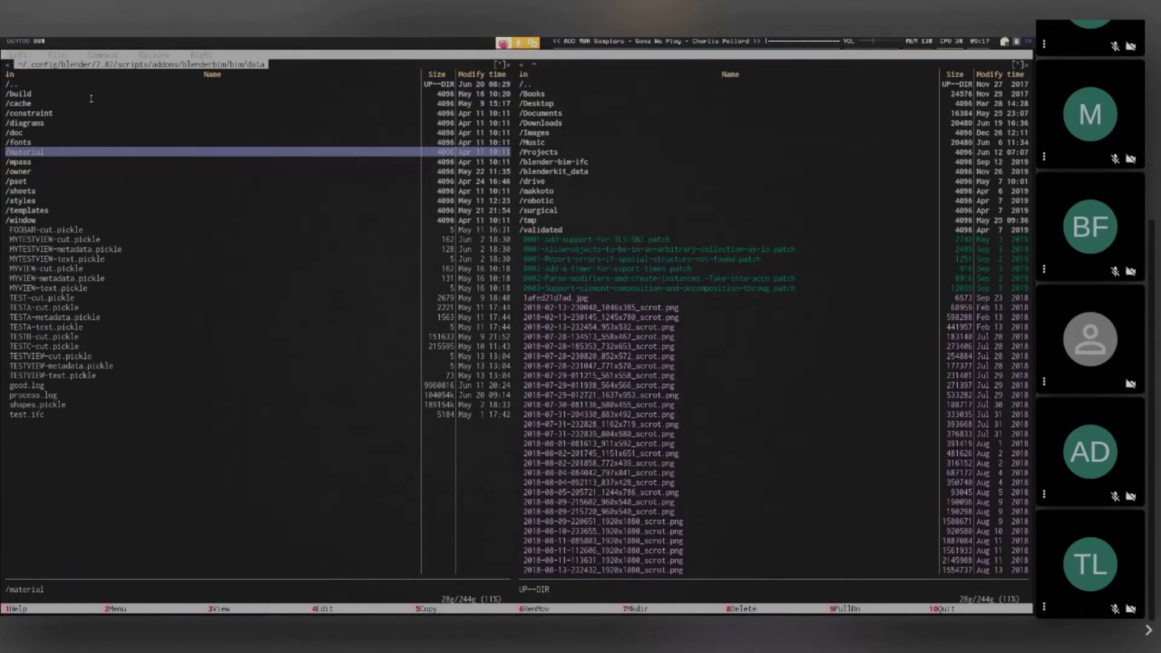
# - Browse the material/beam folder and look at its Pset_MaterialCommon.csv and Pset_MaterialMechanical.csv files
pyautogui.press('Return')
pyautogui.press('Down')
pyautogui.press('Return')
pyautogui.press('Down')
pyautogui.press('Down')
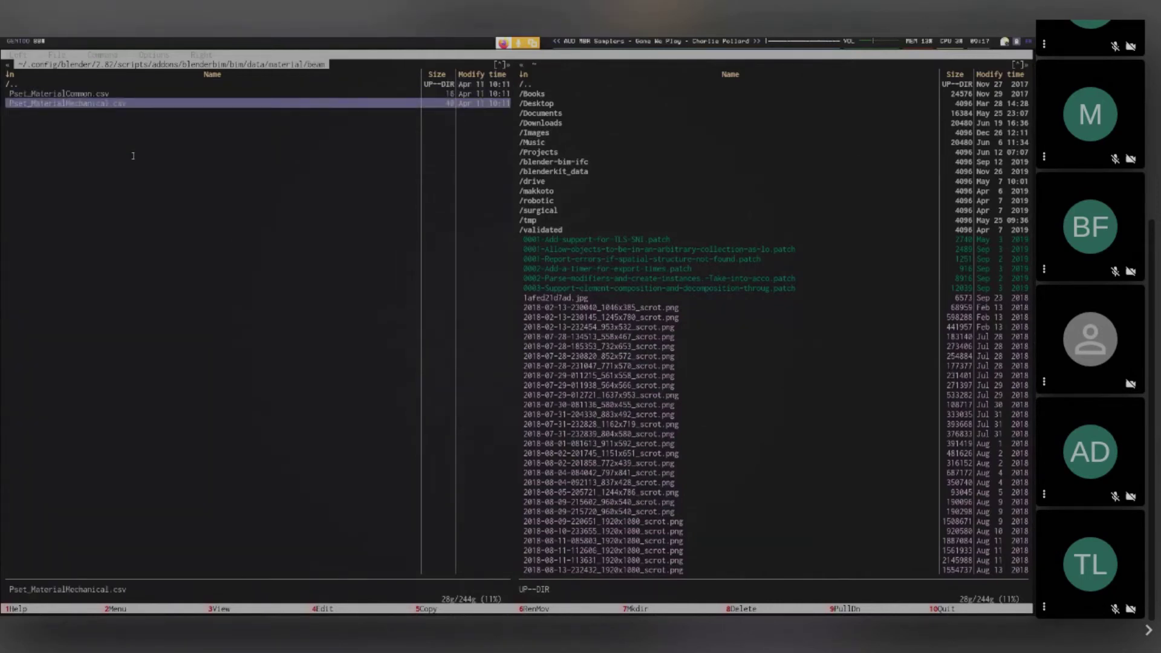
pyautogui.press('Up')
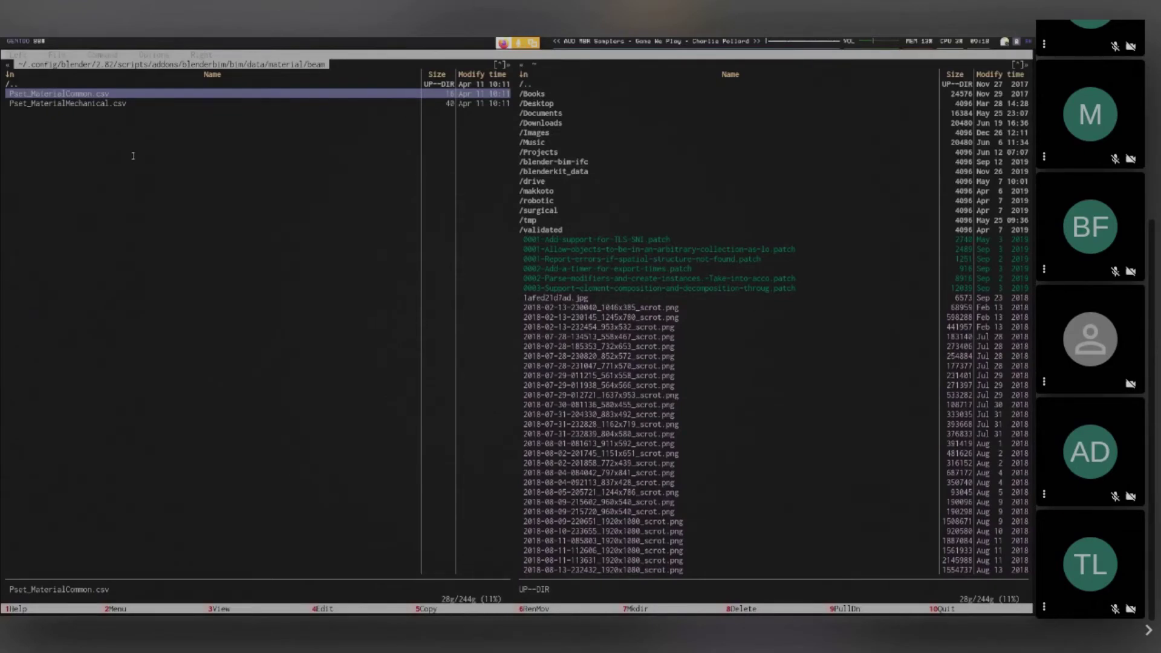
# - Print the contents of Pset_MaterialMechanical.csv in the terminal, then return to the file listing
pyautogui.hotkey('ctrl', 'o')
pyautogui.press('Return')
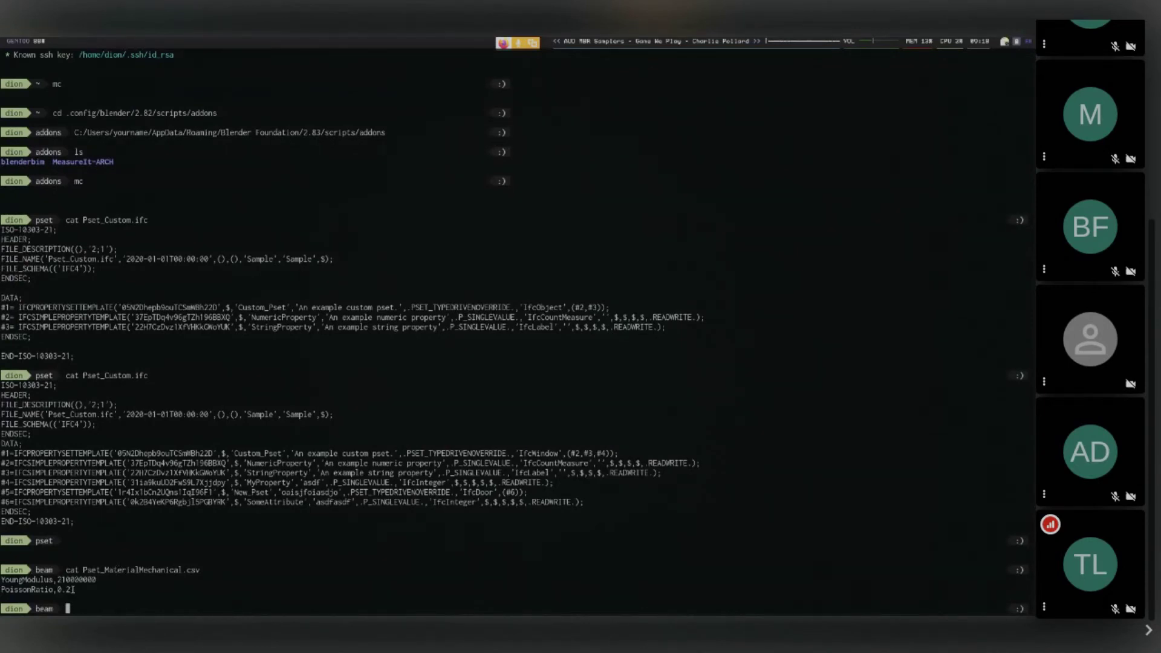
pyautogui.hotkey('ctrl', 'o')
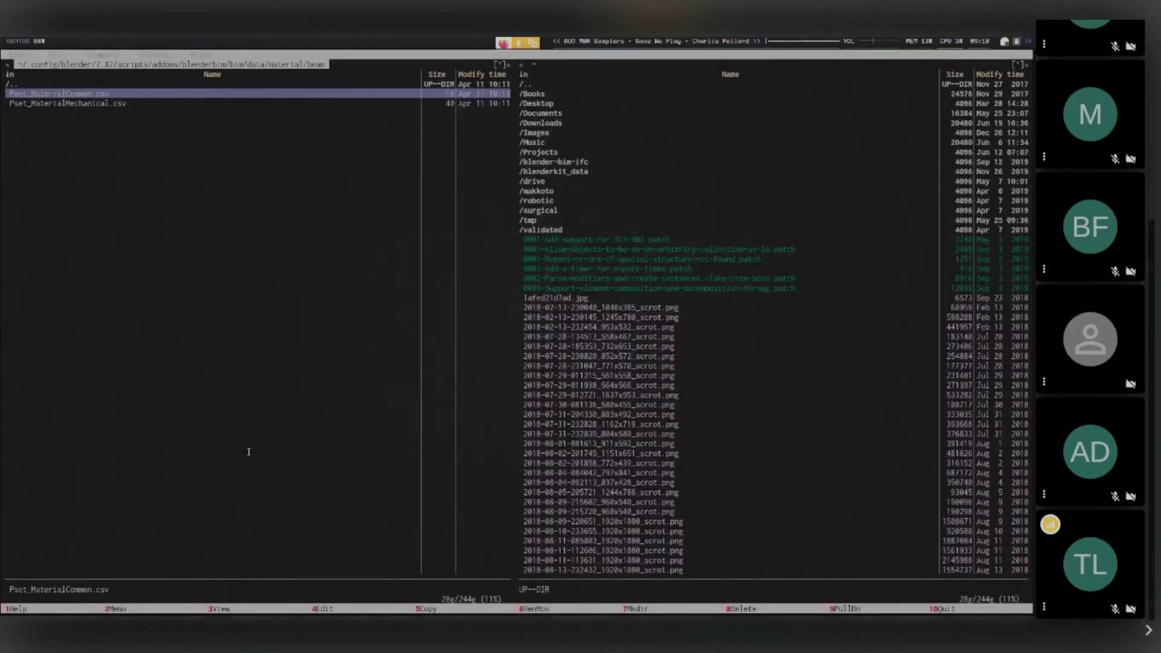
# - Go from the beam folder back up to the add-on's data folder
pyautogui.press('super+3')
pyautogui.press('super+1')
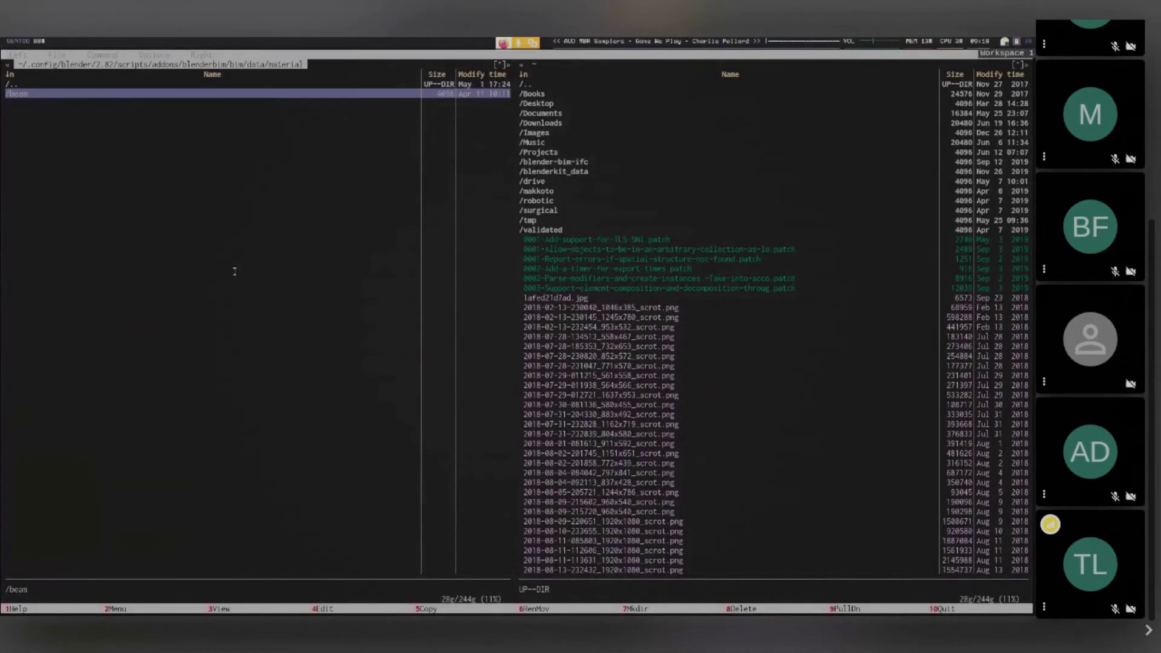
pyautogui.press('Up')
pyautogui.press('Return')
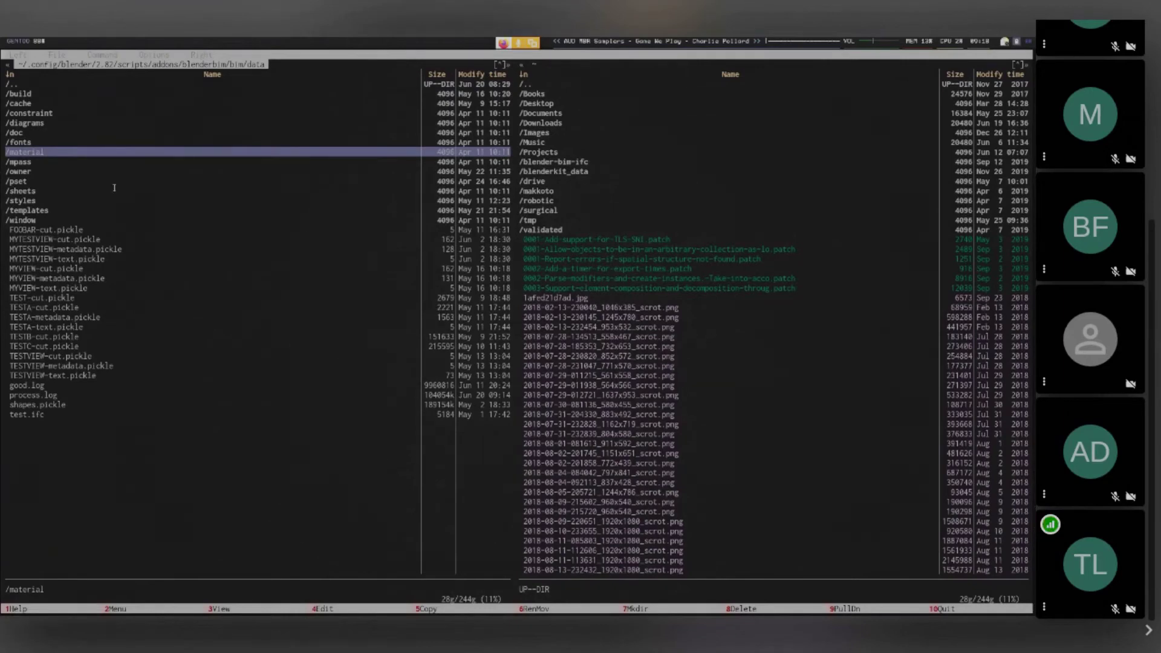
# - Switch to Blender and add the Priority attribute to the wall's Gypsum Wall Board material
pyautogui.press('super+3')
pyautogui.moveTo(363, 291); pyautogui.dragTo(443, 369, button='middle')
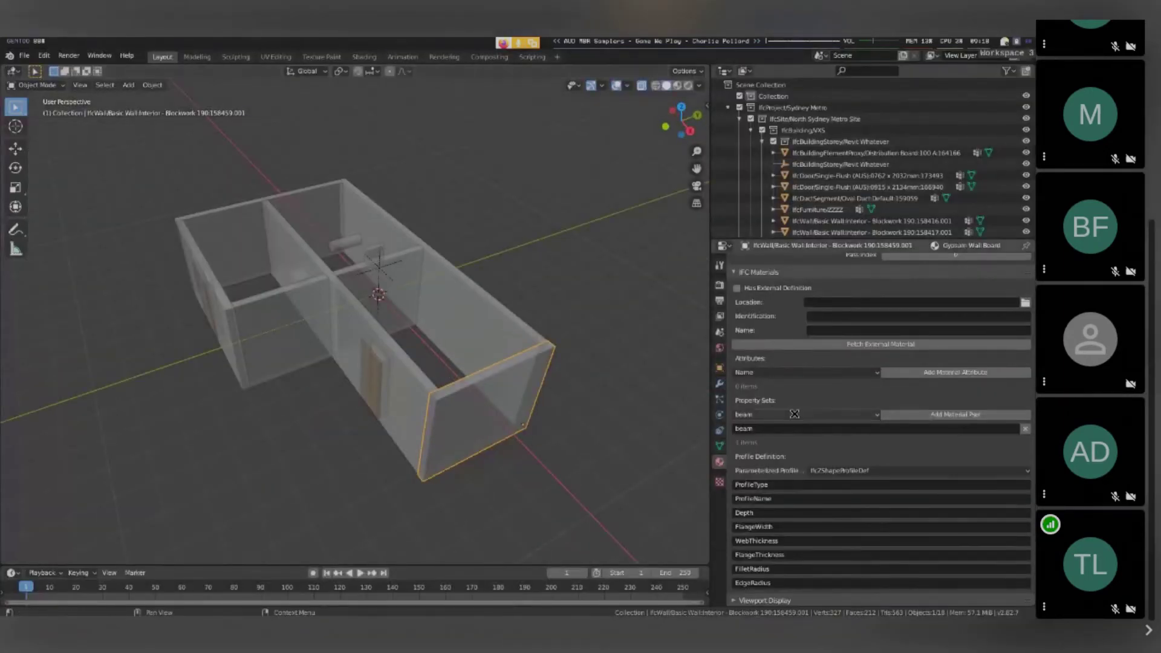
pyautogui.moveTo(789, 397); pyautogui.dragTo(789, 405, button='middle')
pyautogui.scroll(3, 789, 405)
pyautogui.click(800, 445)
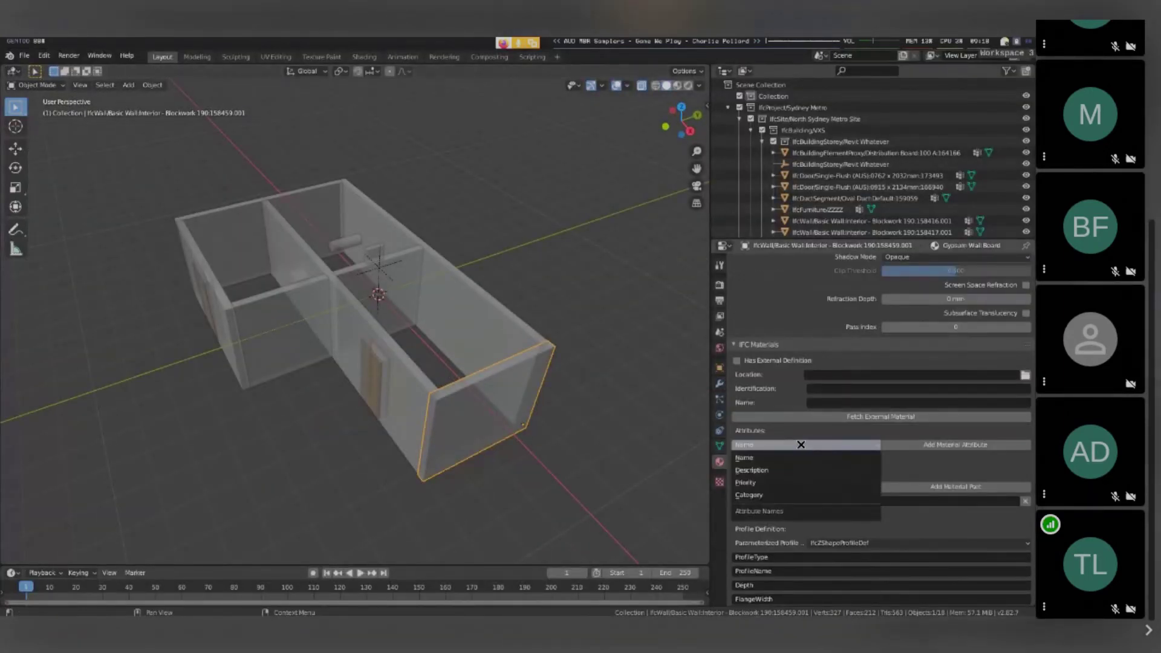
pyautogui.click(820, 482)
pyautogui.click(904, 446)
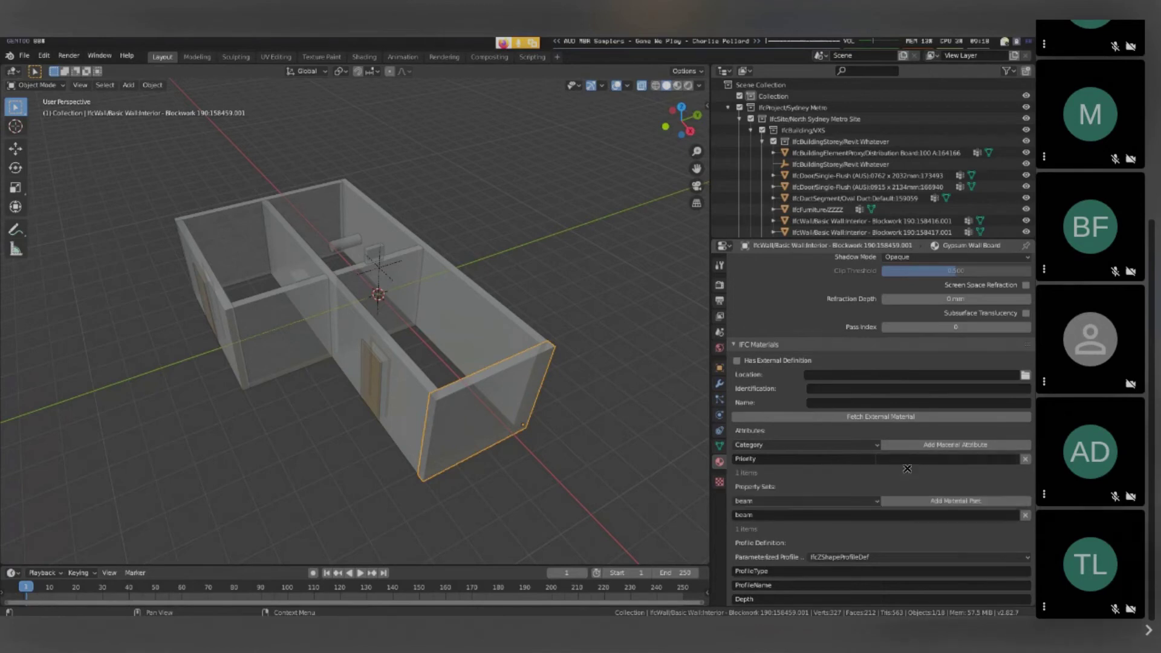
# - Remove the Priority attribute from the Gypsum Wall Board material
pyautogui.click(980, 458)
pyautogui.click(965, 477)
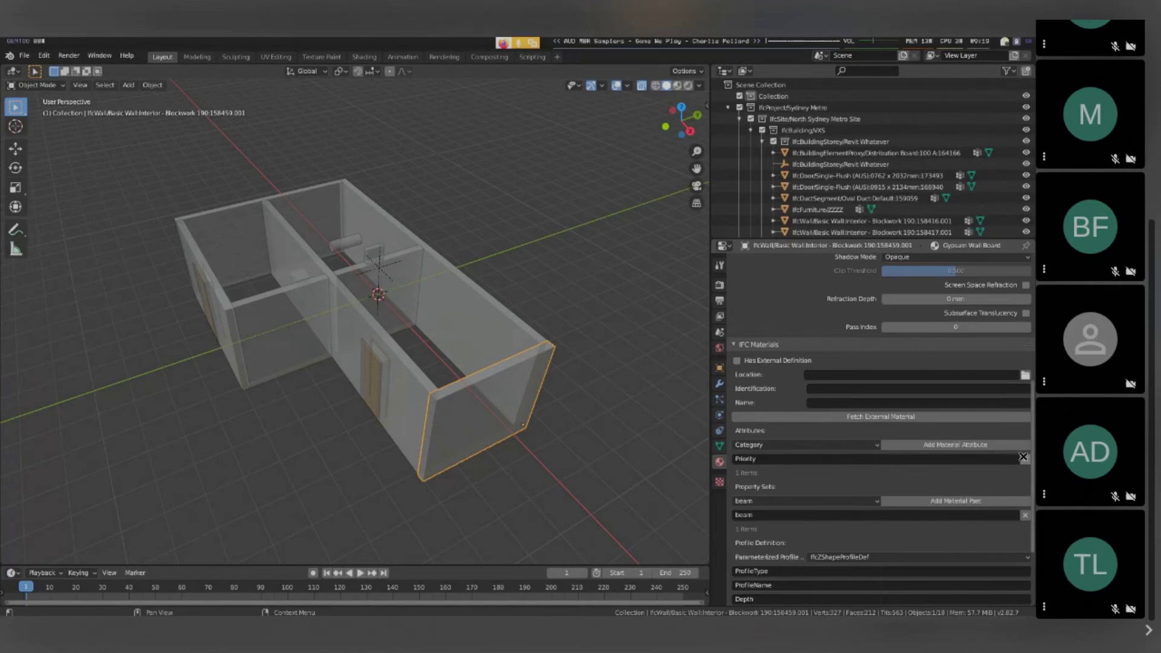
pyautogui.click(1023, 457)
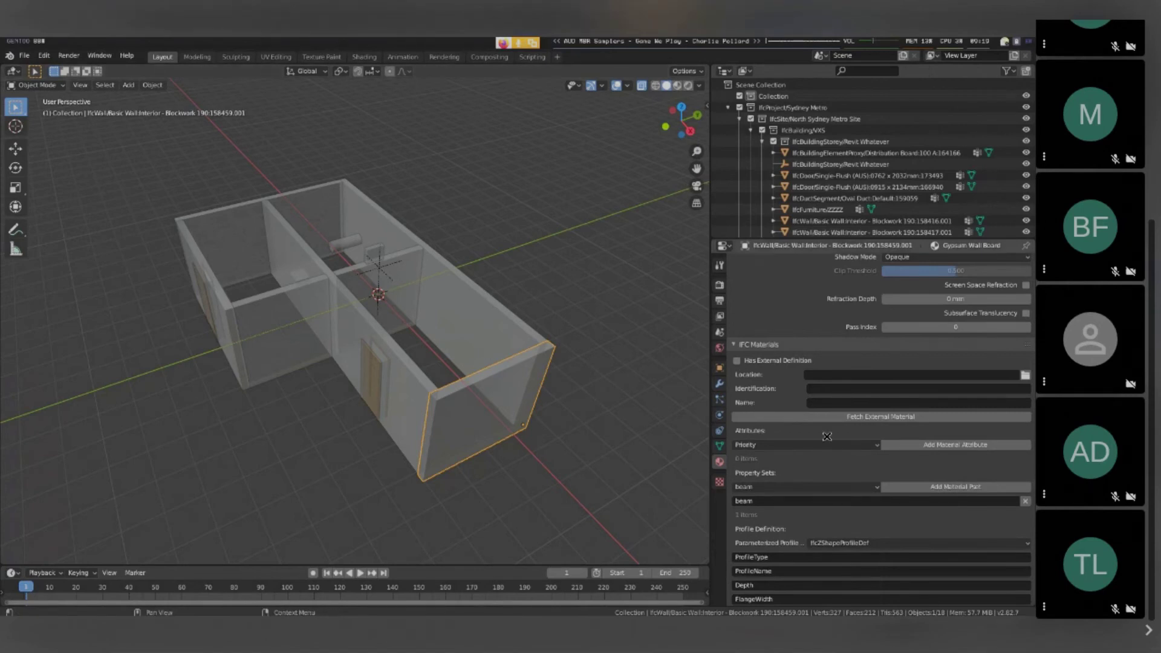
# - Examine the Gypsum Wall Board material's surface color, IFC material data and viewport display settings
pyautogui.scroll(10, 827, 437)
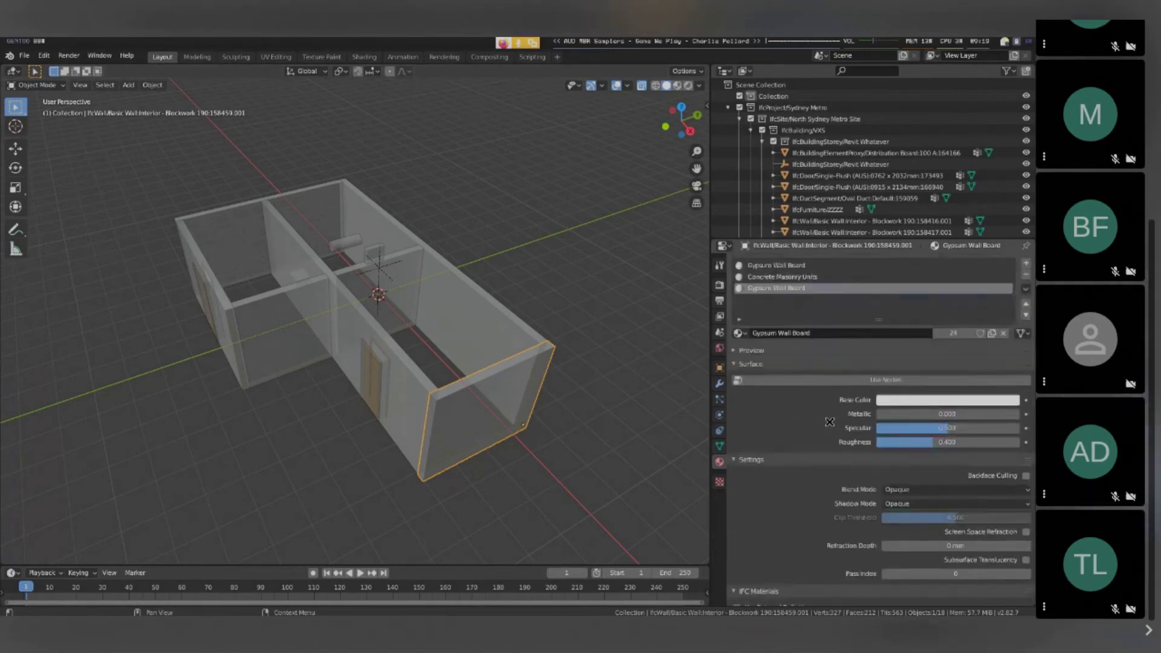
pyautogui.scroll(-5, 830, 422)
pyautogui.scroll(5, 864, 434)
pyautogui.scroll(-4, 864, 434)
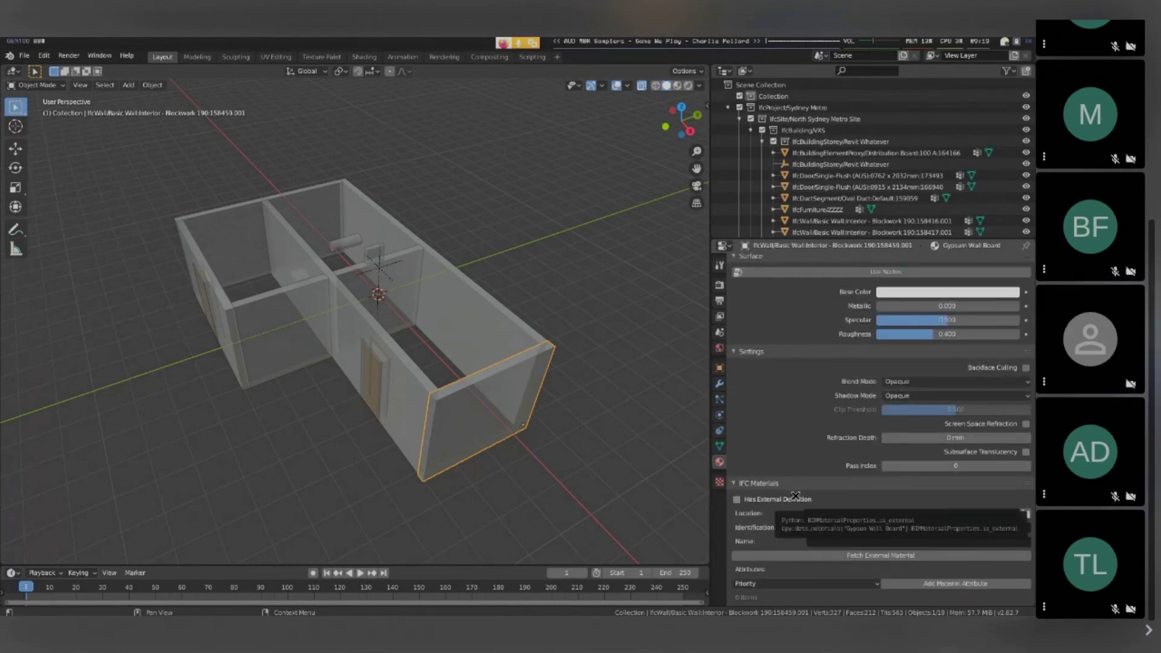
pyautogui.scroll(-2, 793, 495)
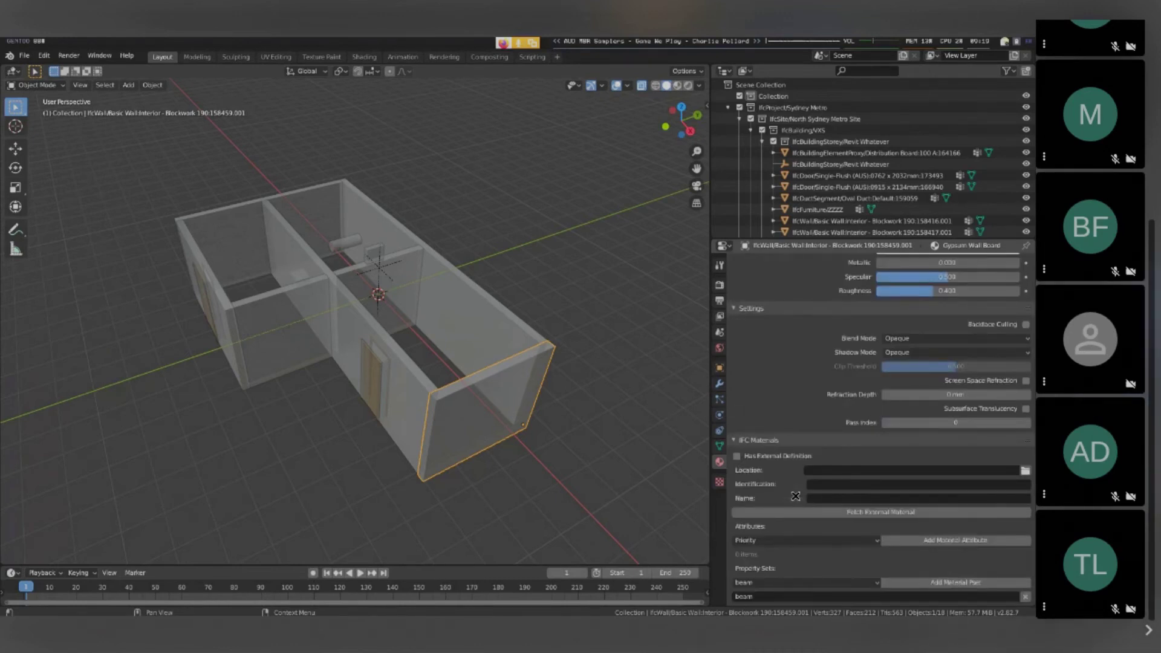
pyautogui.scroll(2, 795, 496)
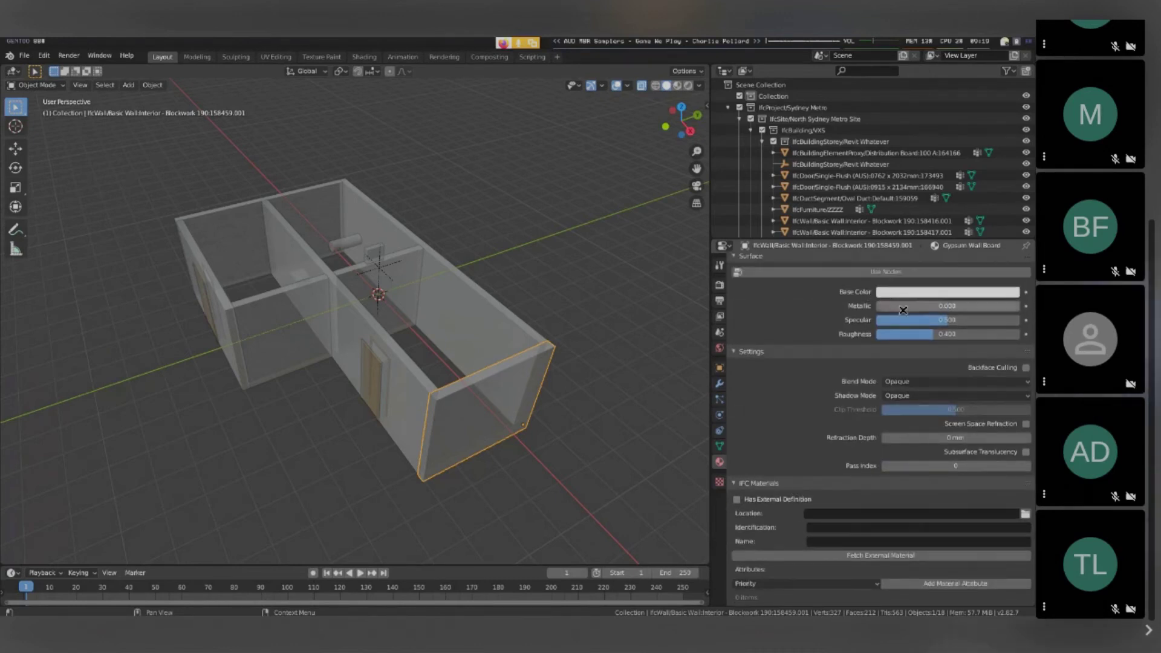
pyautogui.click(918, 293)
pyautogui.scroll(-10, 832, 388)
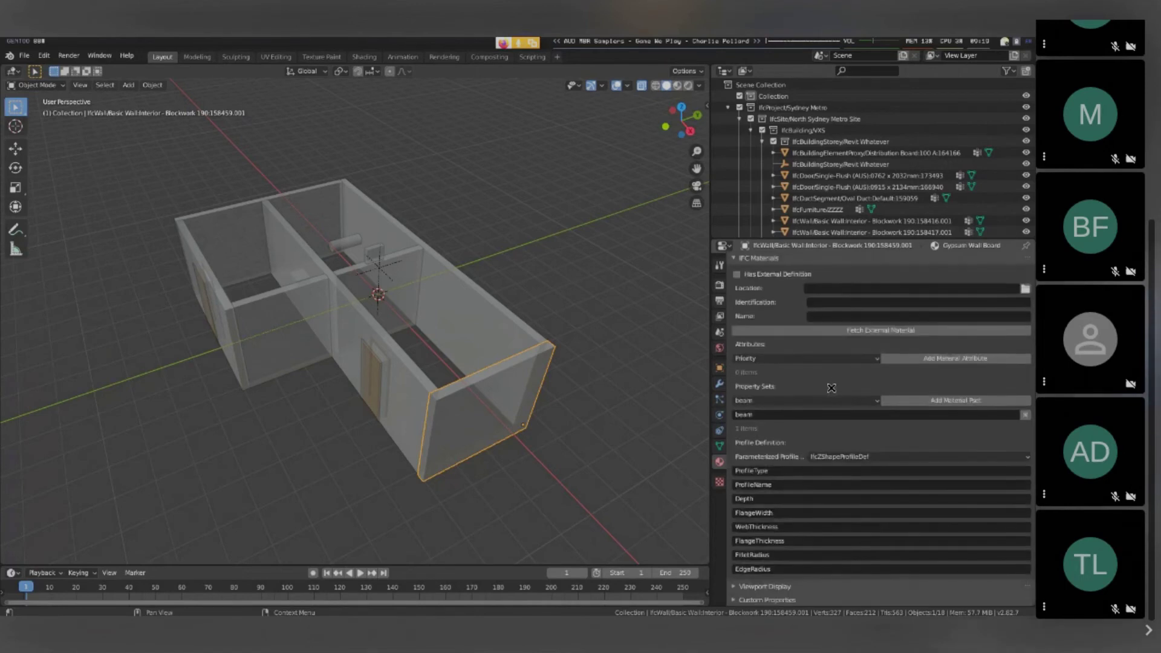
pyautogui.click(782, 587)
pyautogui.scroll(-2, 860, 568)
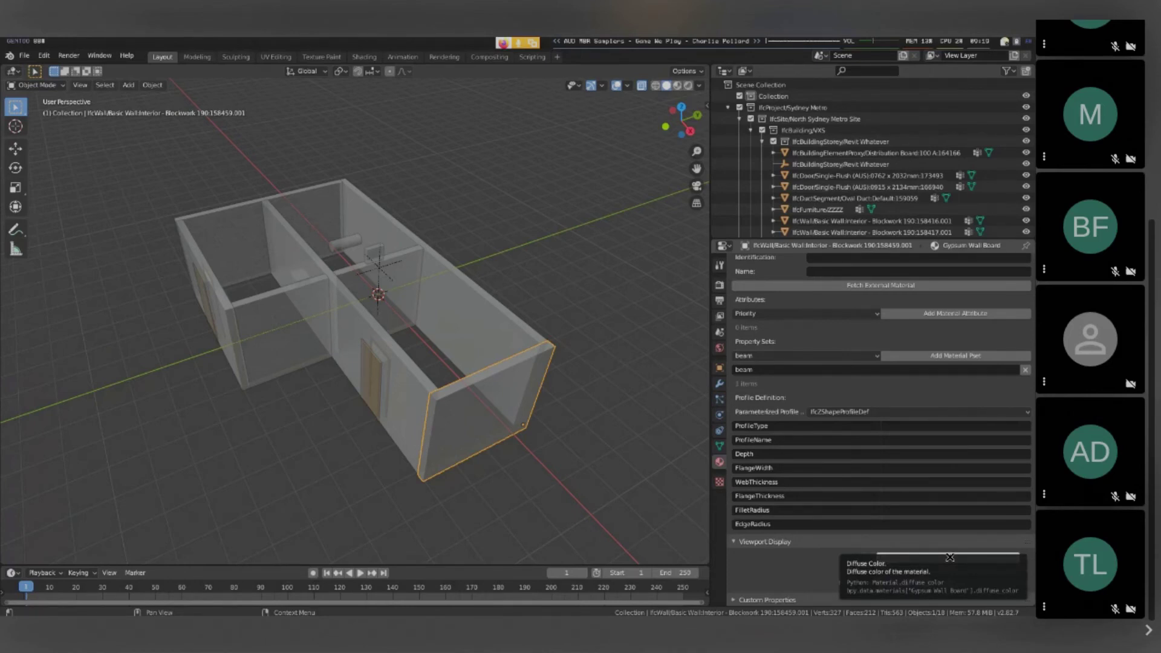
pyautogui.scroll(15, 949, 557)
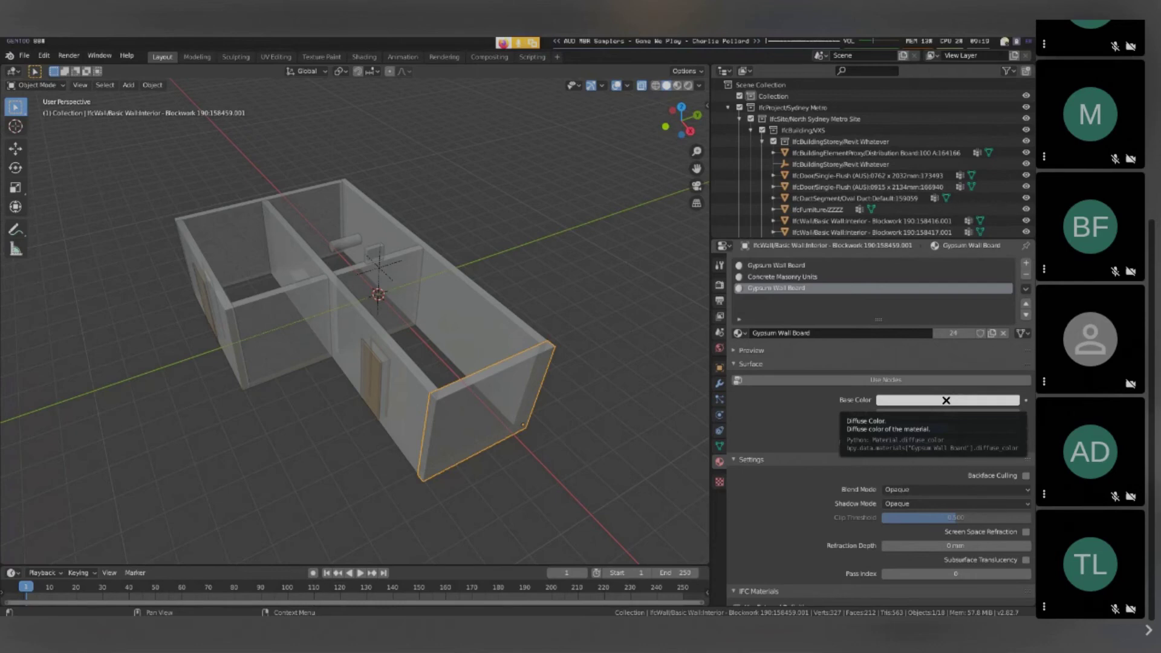
# - Turn off X-ray display and set the Gypsum Wall Board material's viewport display color to yellow
pyautogui.hotkey('alt', 'z')
pyautogui.scroll(-10, 920, 545)
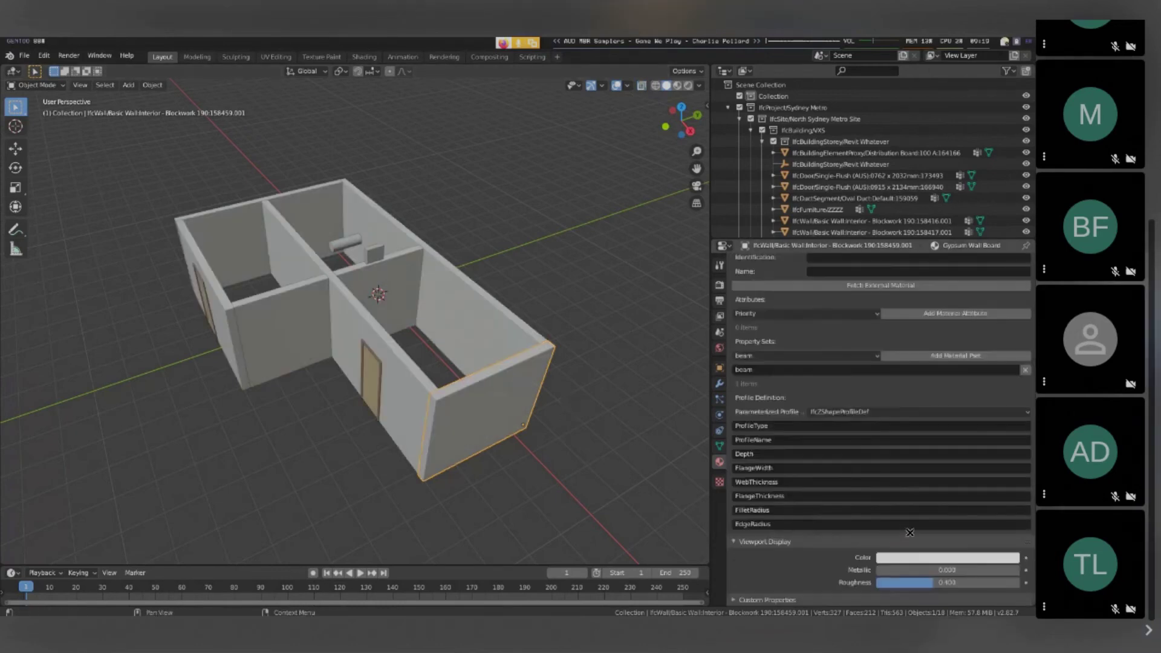
pyautogui.click(919, 557)
pyautogui.moveTo(963, 436); pyautogui.dragTo(941, 457)
pyautogui.scroll(12, 910, 519)
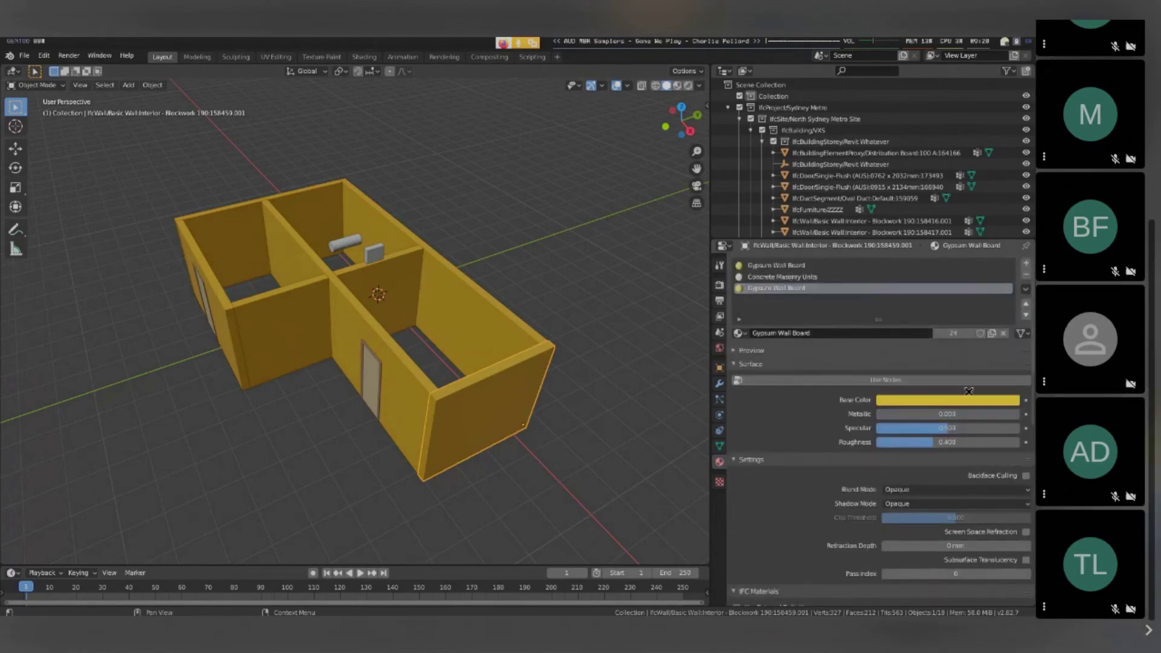
# - Enable nodes for the Gypsum Wall Board material's surface and set the Principled BSDF base color to blue
pyautogui.click(945, 403)
pyautogui.moveTo(980, 302)
pyautogui.mouseDown()
pyautogui.moveTo(949, 272)
pyautogui.moveTo(977, 301)
pyautogui.mouseUp()
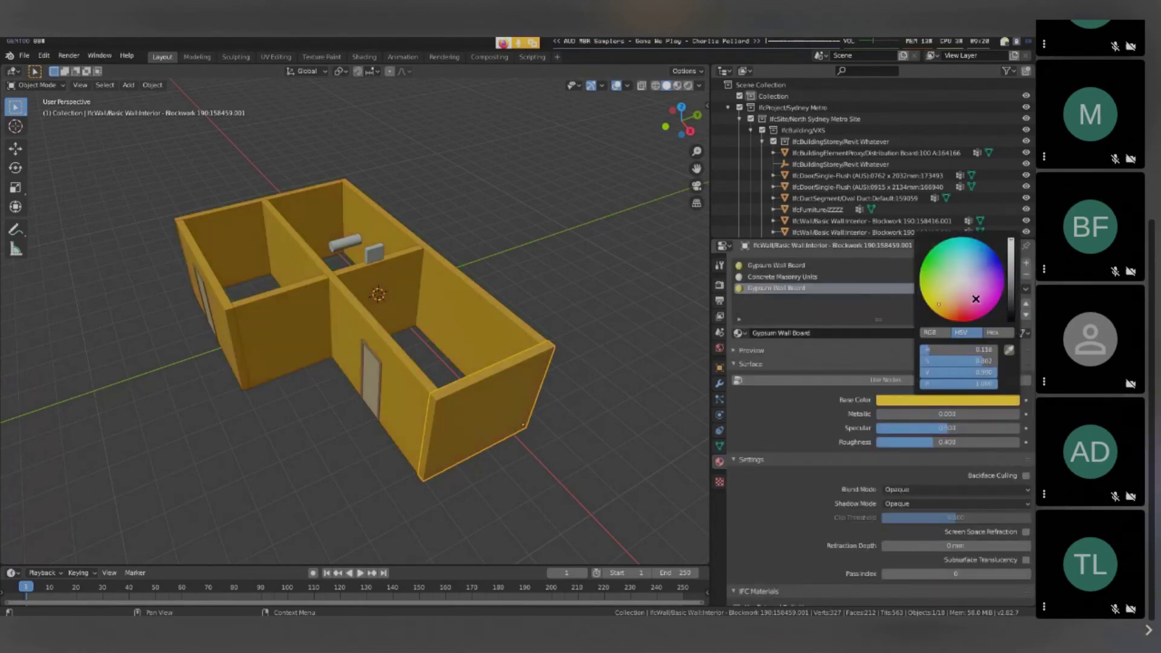
pyautogui.click(847, 380)
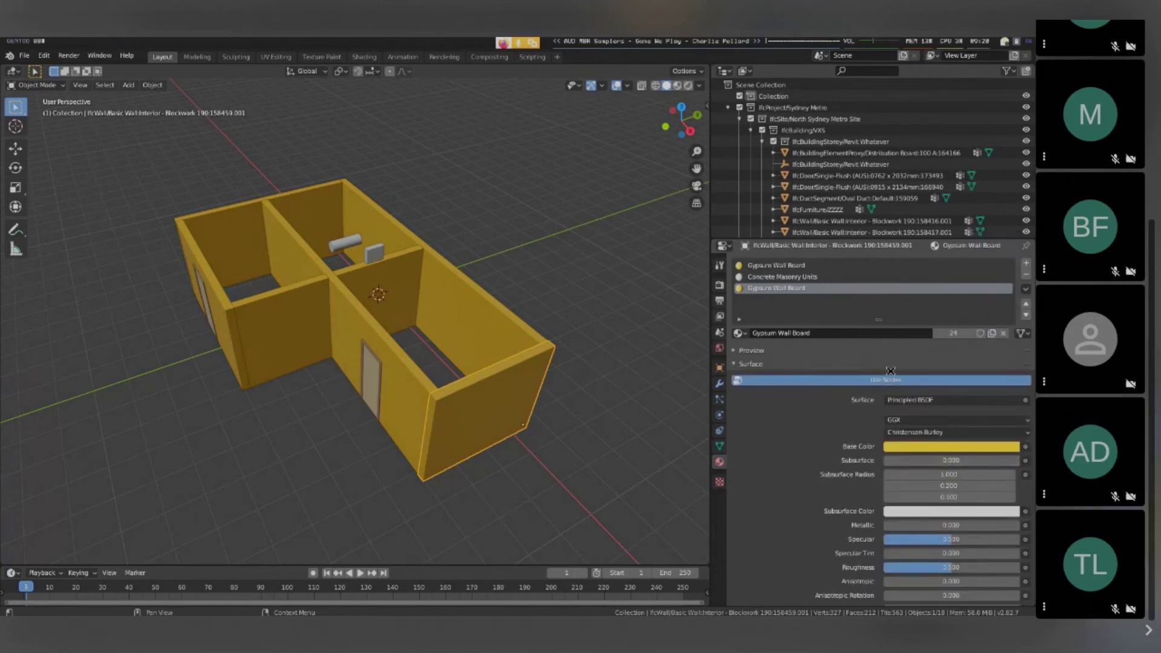
pyautogui.scroll(-5, 853, 511)
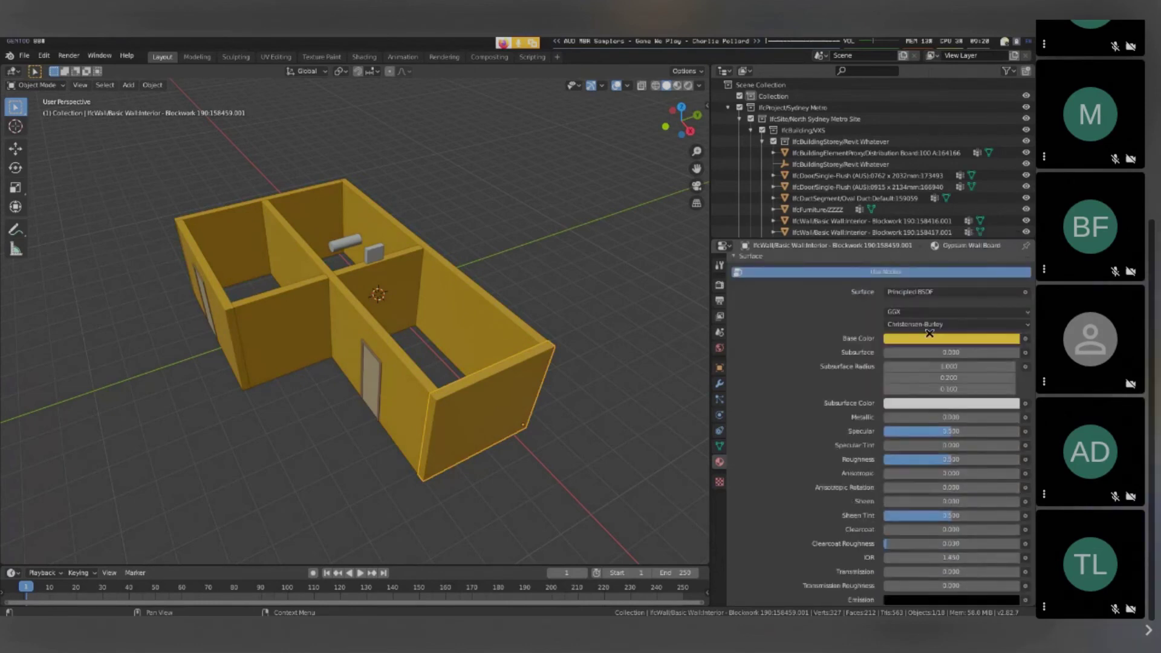
pyautogui.click(968, 338)
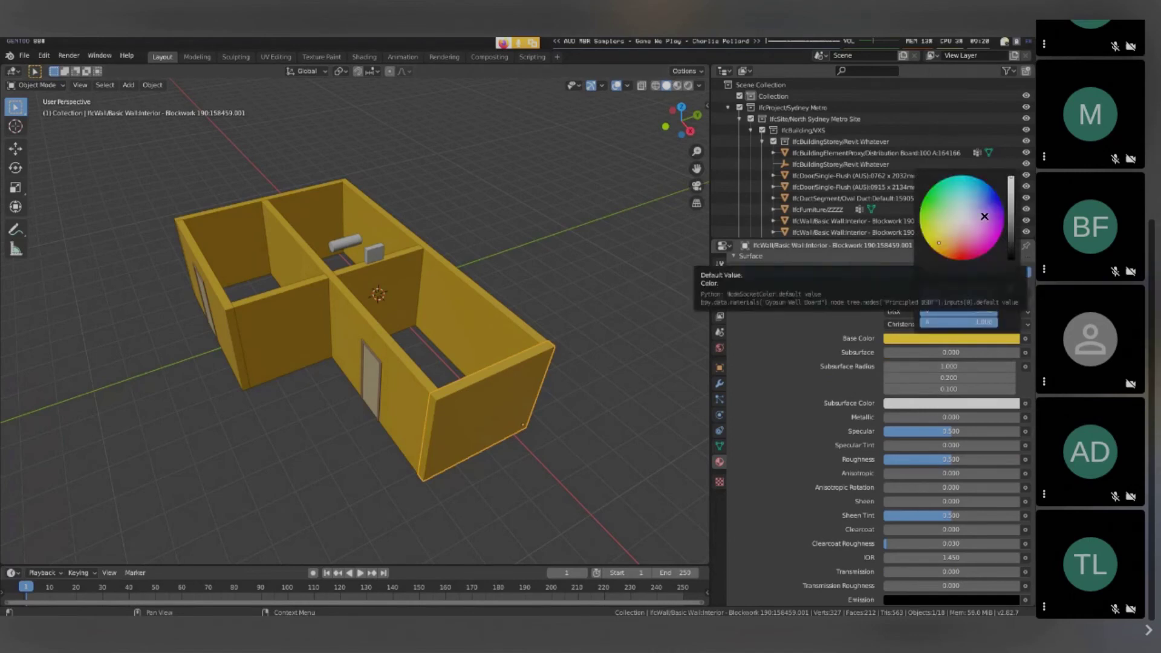
pyautogui.click(902, 339)
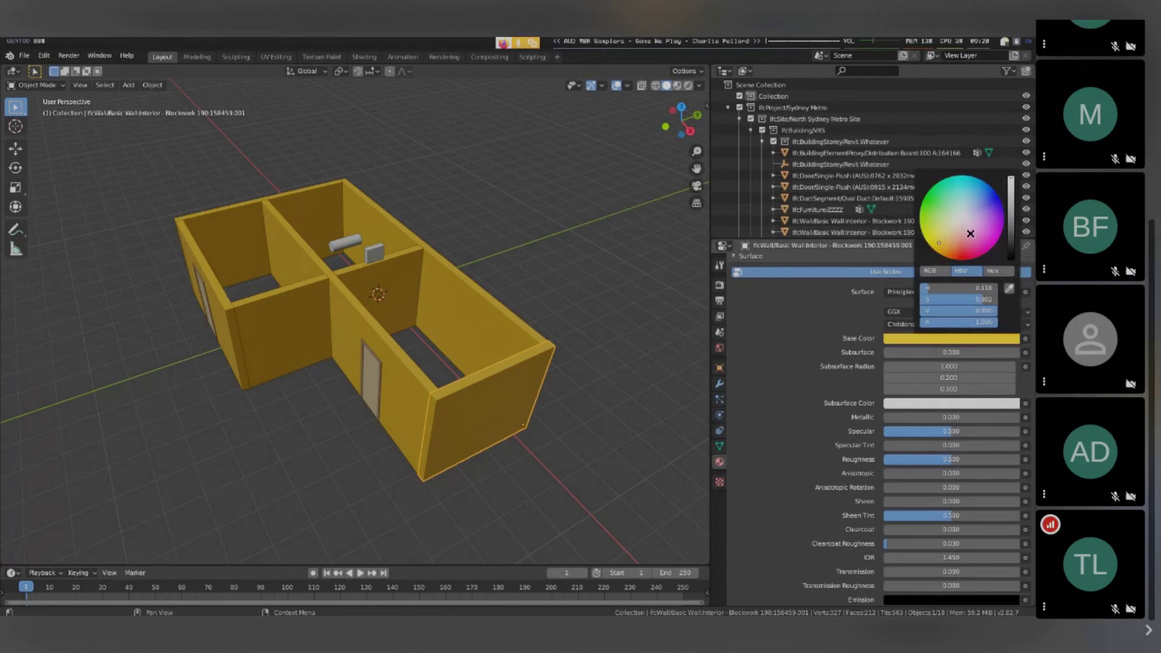
pyautogui.moveTo(970, 234); pyautogui.dragTo(989, 192)
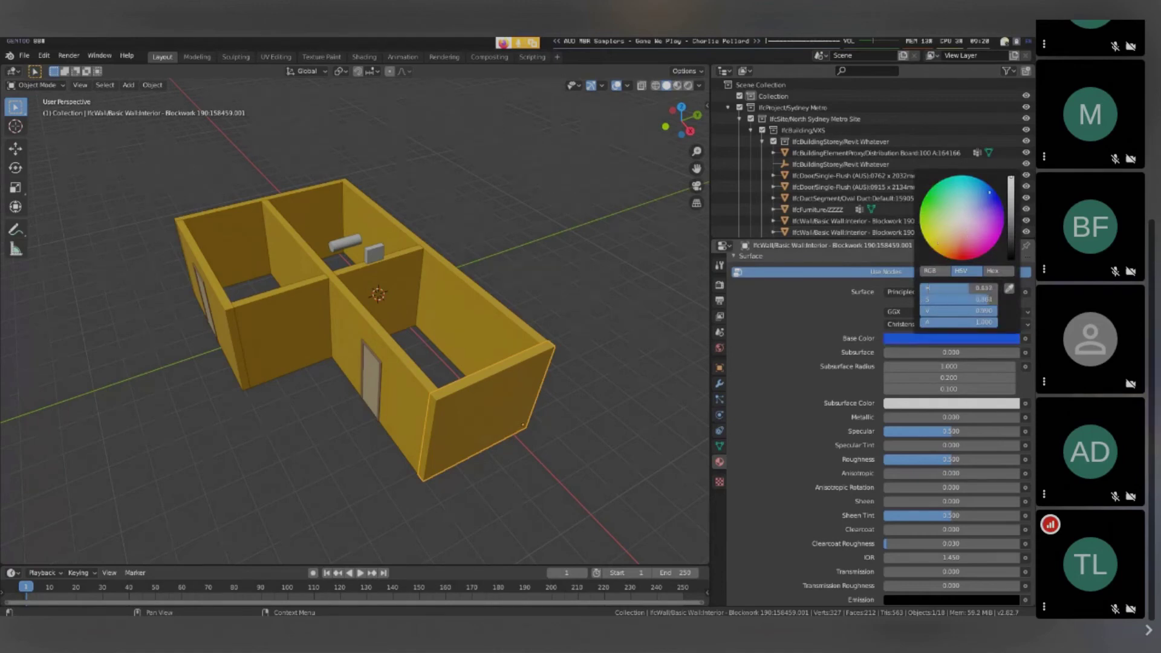
# - Preview the building in Material Preview shading, then return to Solid shading and view it from a lower angle
pyautogui.click(678, 86)
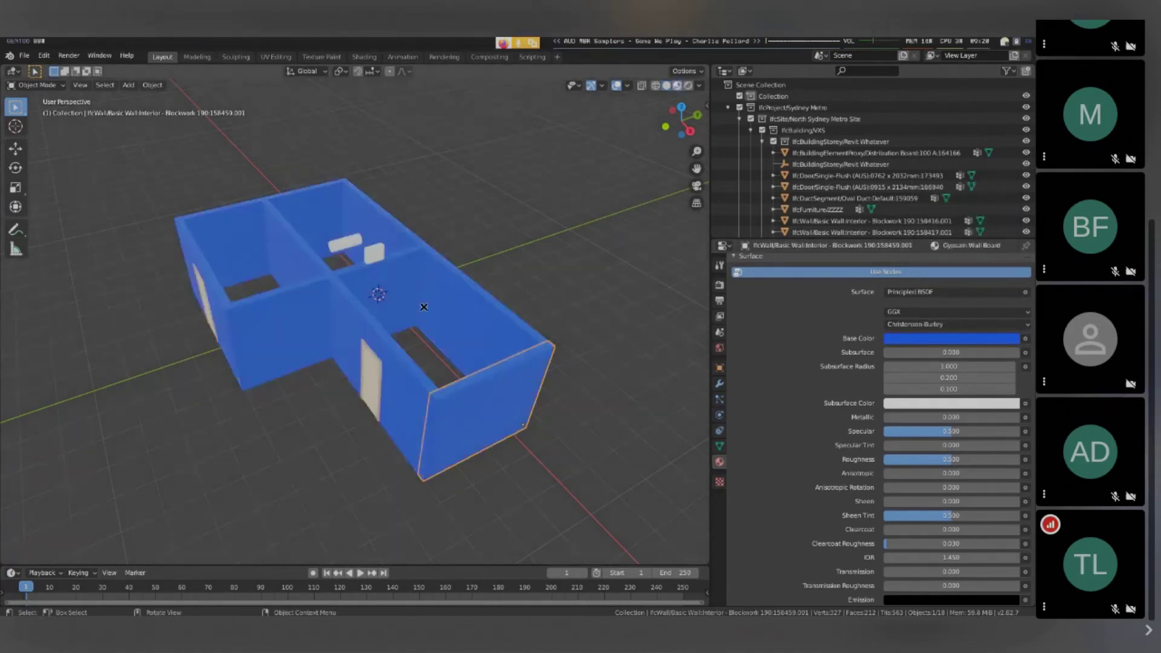
pyautogui.click(666, 86)
pyautogui.moveTo(545, 302)
pyautogui.mouseDown(button='middle')
pyautogui.moveTo(565, 435)
pyautogui.moveTo(441, 524)
pyautogui.moveTo(510, 228)
pyautogui.moveTo(524, 336)
pyautogui.mouseUp(button='middle')
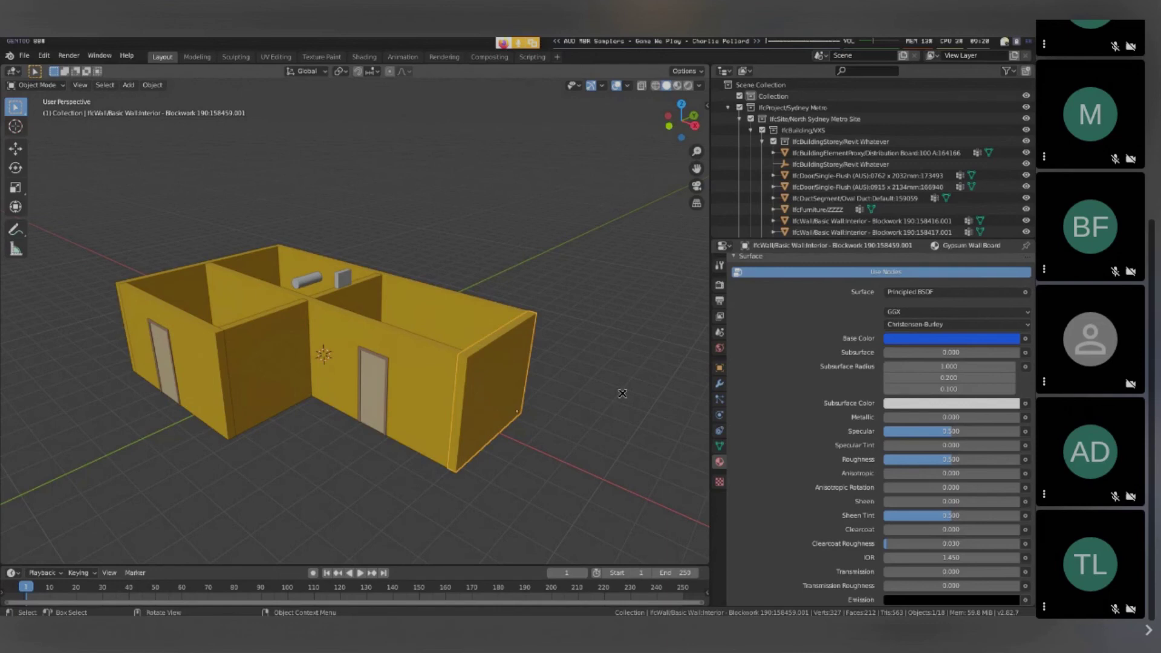
# - Compare the Gypsum Wall Board material's viewport display color with its Principled BSDF surface parameters, leaving the roughness as it is
pyautogui.scroll(-15, 898, 524)
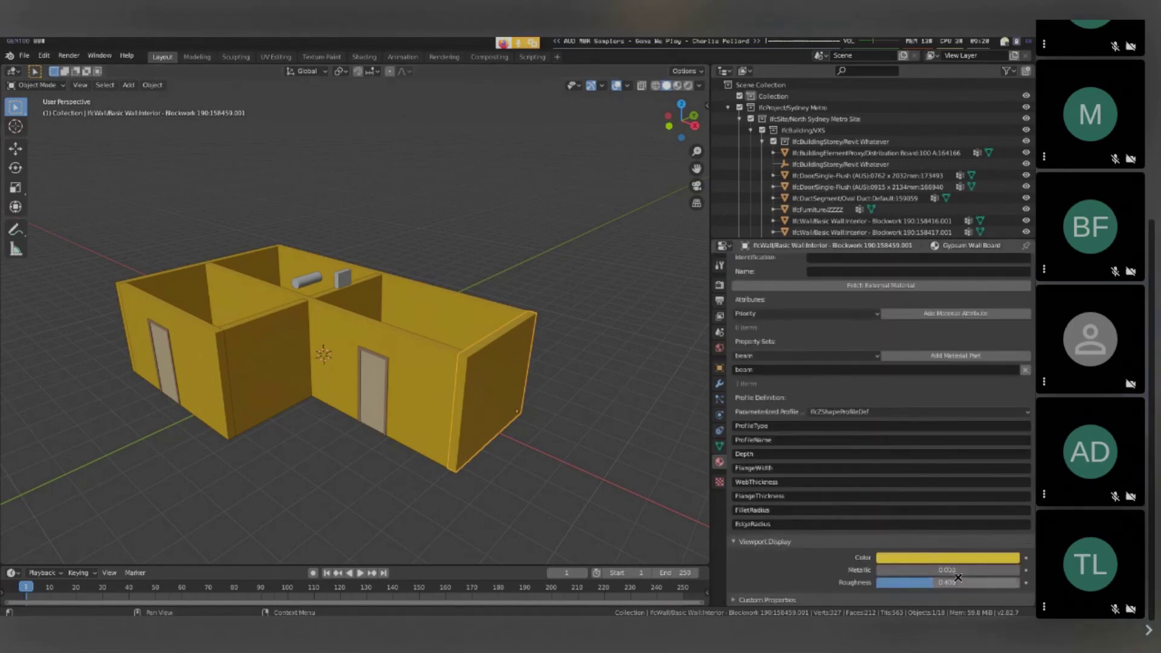
pyautogui.scroll(5, 937, 540)
pyautogui.scroll(15, 937, 540)
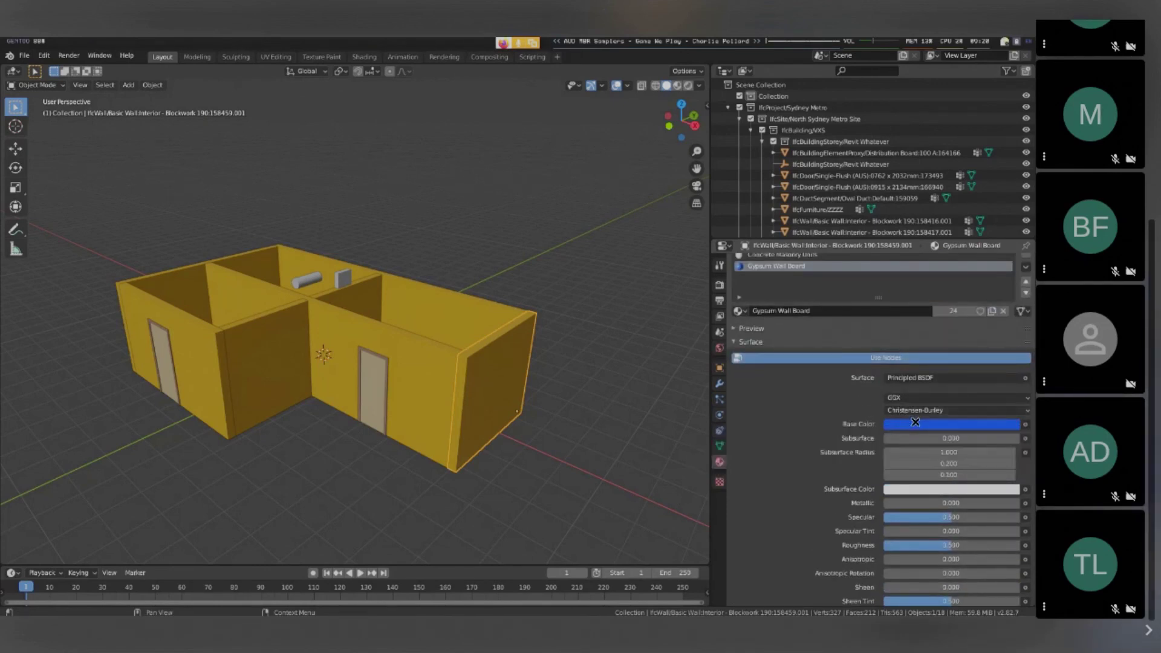
pyautogui.scroll(-3, 915, 421)
pyautogui.scroll(-1, 915, 422)
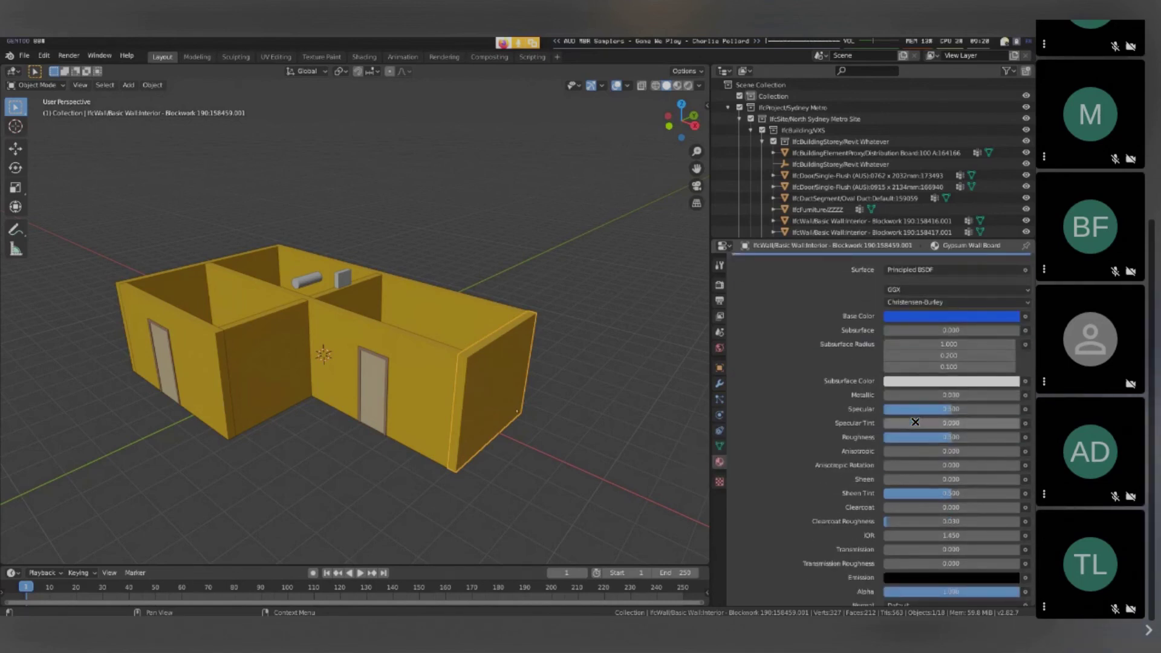
pyautogui.moveTo(916, 436); pyautogui.dragTo(1001, 410)
pyautogui.rightClick(1001, 410)
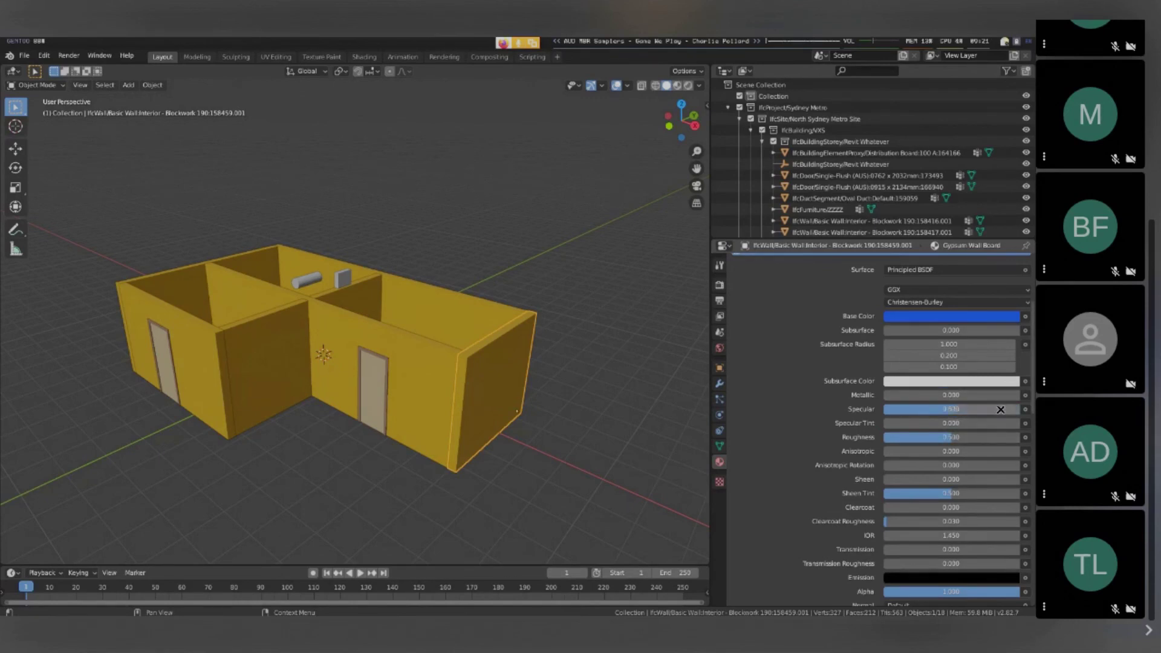
pyautogui.scroll(-5, 992, 418)
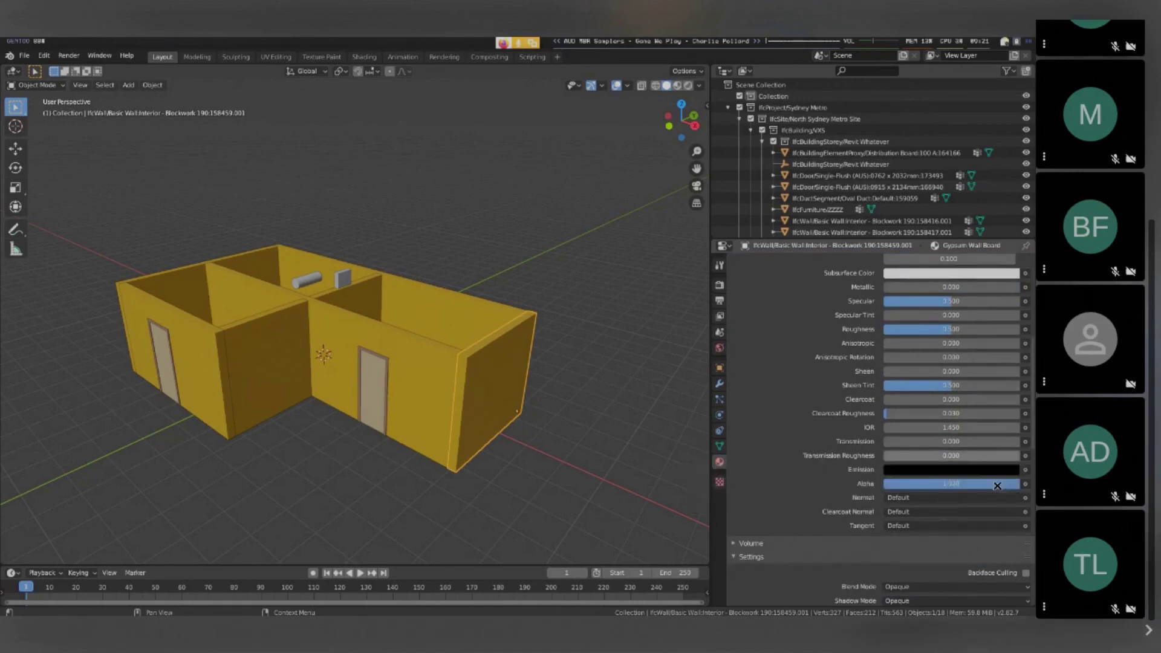
pyautogui.scroll(10, 948, 500)
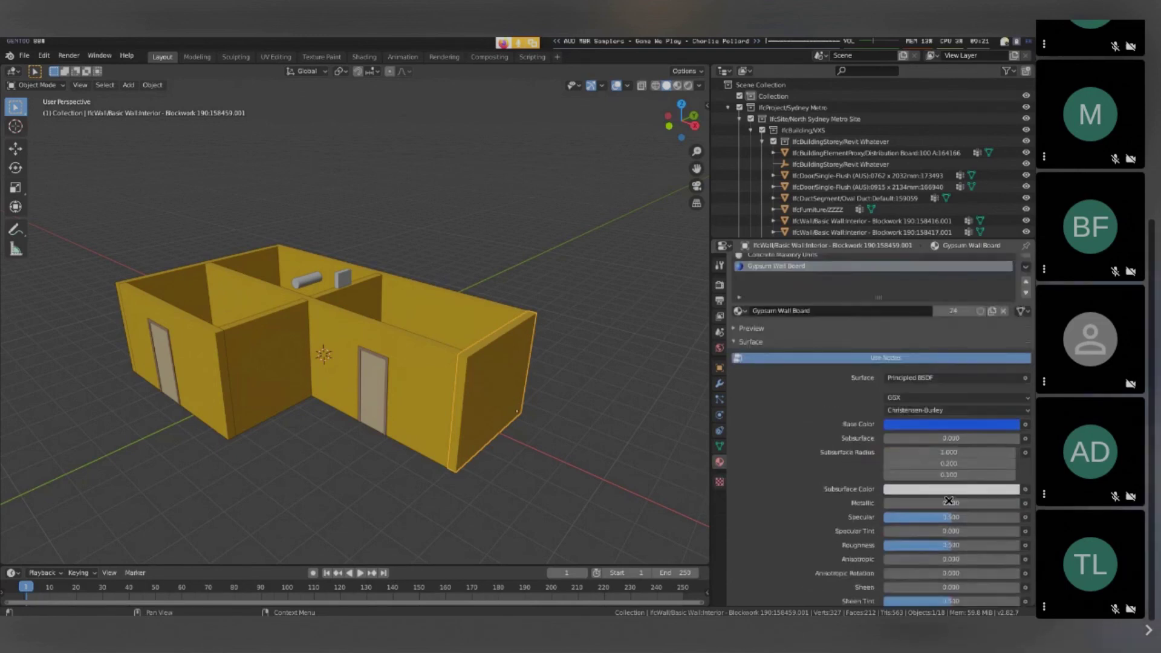
pyautogui.scroll(1, 948, 501)
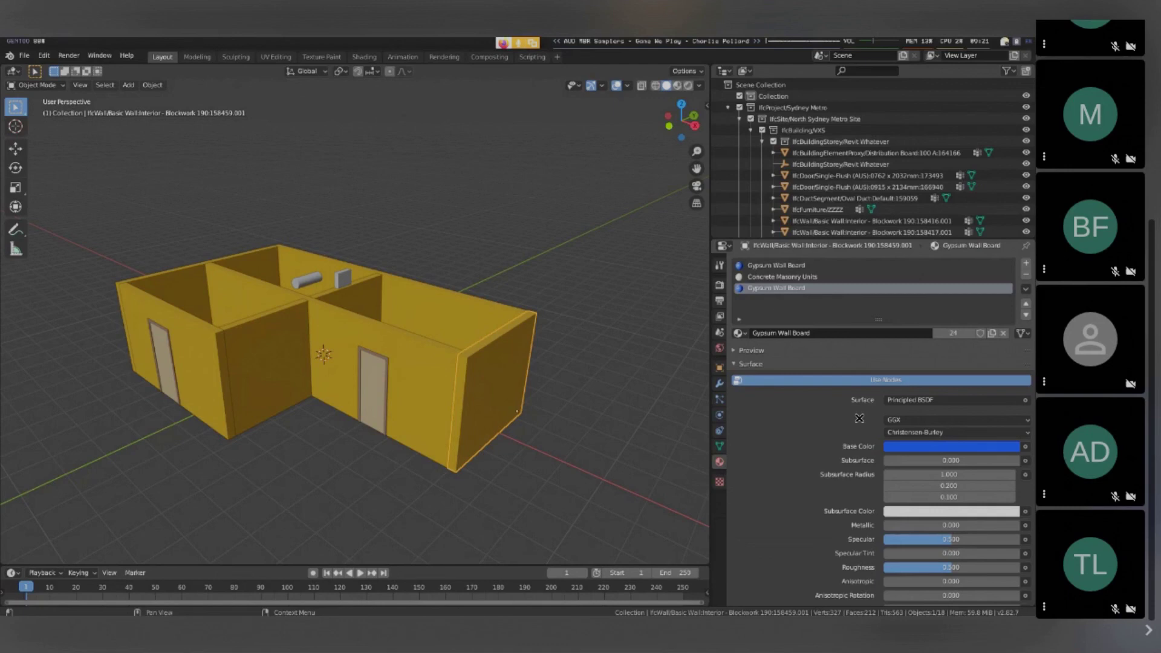
# - Enable an external definition in the Gypsum Wall Board's IFC material settings and set its location to 0001-Report-errors-if-spatial-structure-not-found.patch
pyautogui.scroll(-10, 859, 418)
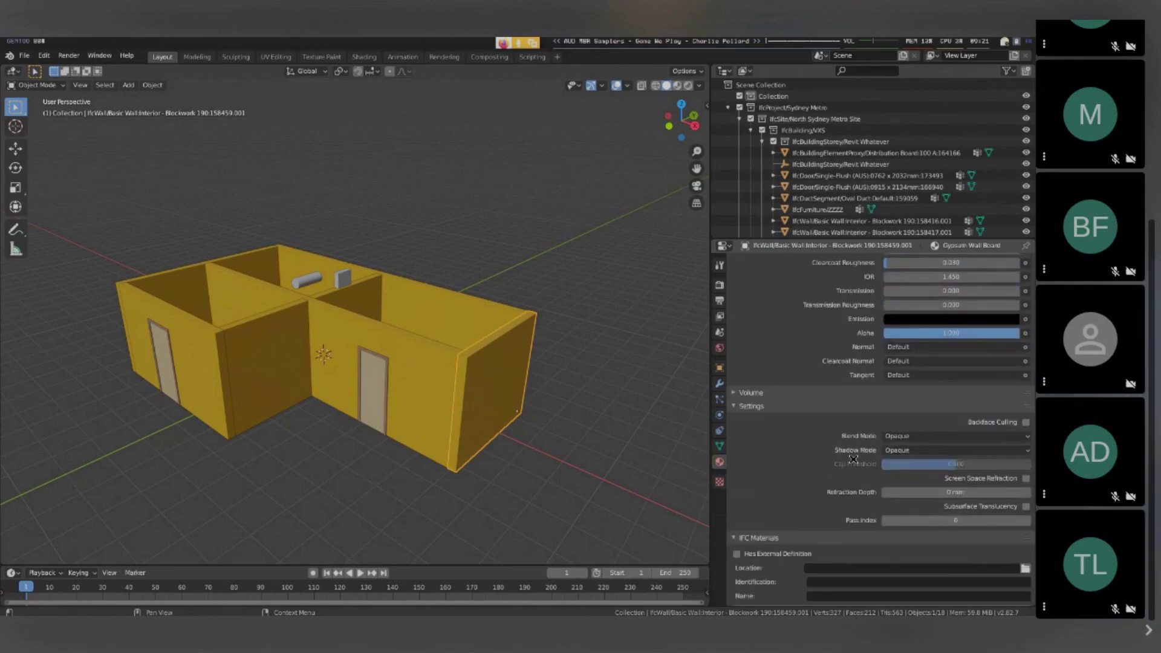
pyautogui.scroll(-4, 853, 460)
pyautogui.click(766, 470)
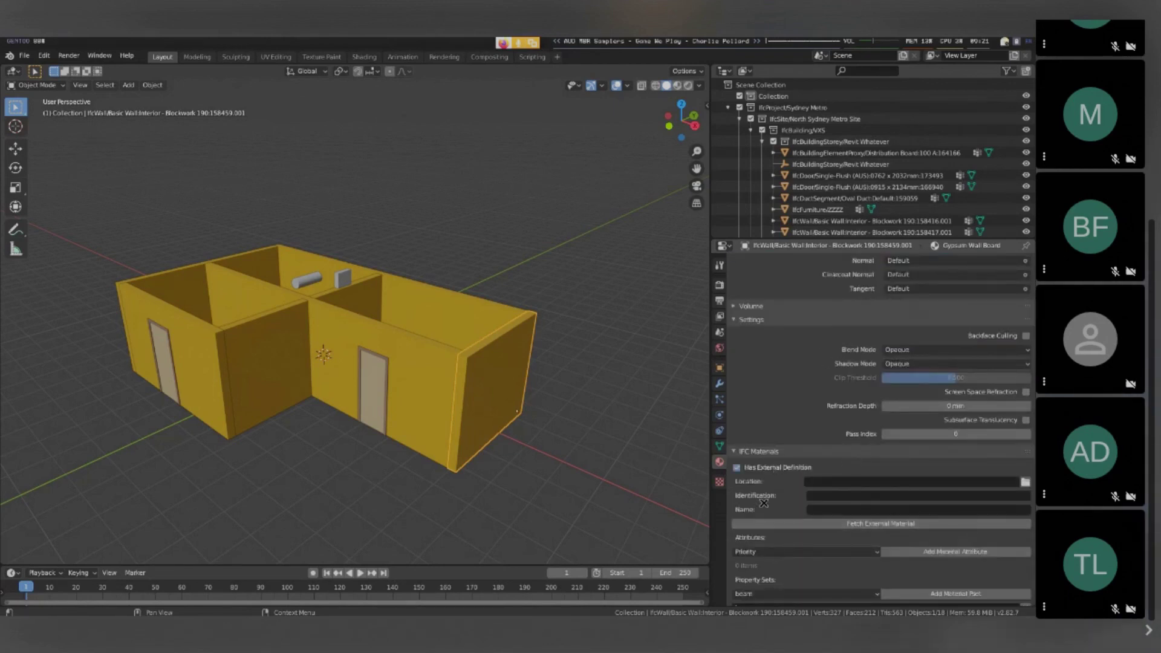
pyautogui.click(1024, 482)
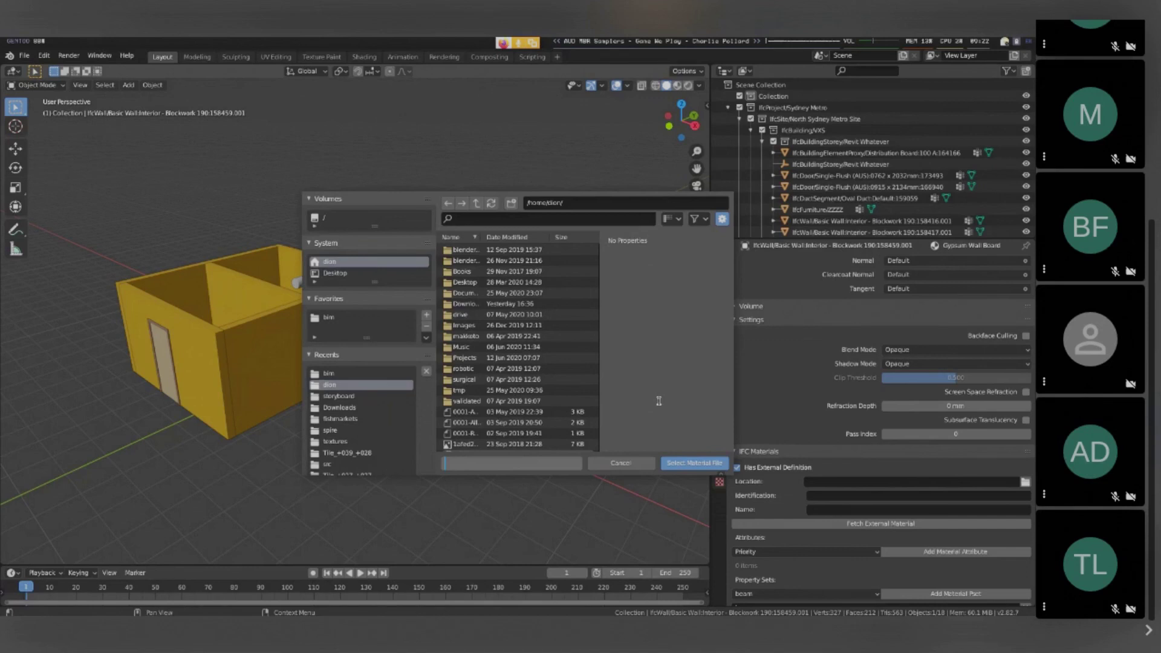
pyautogui.doubleClick(535, 431)
# - Set the external material definition's identification to XYZ and its name to wood
pyautogui.click(962, 493)
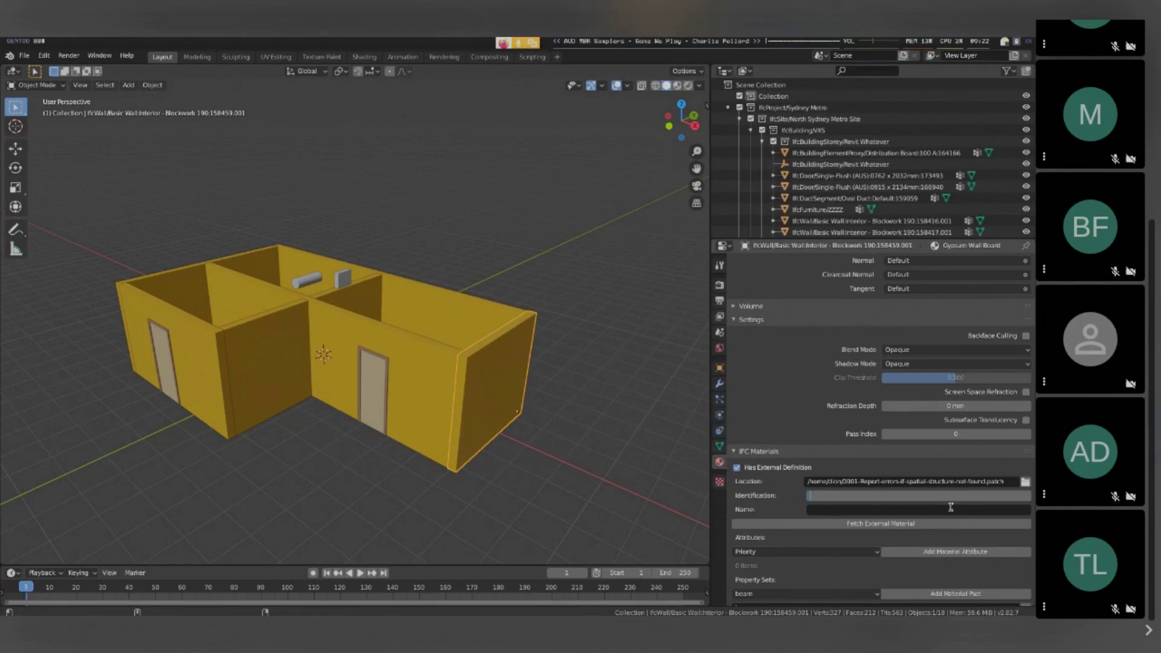
pyautogui.write('XYZ')
pyautogui.press('Return')
pyautogui.click(958, 508)
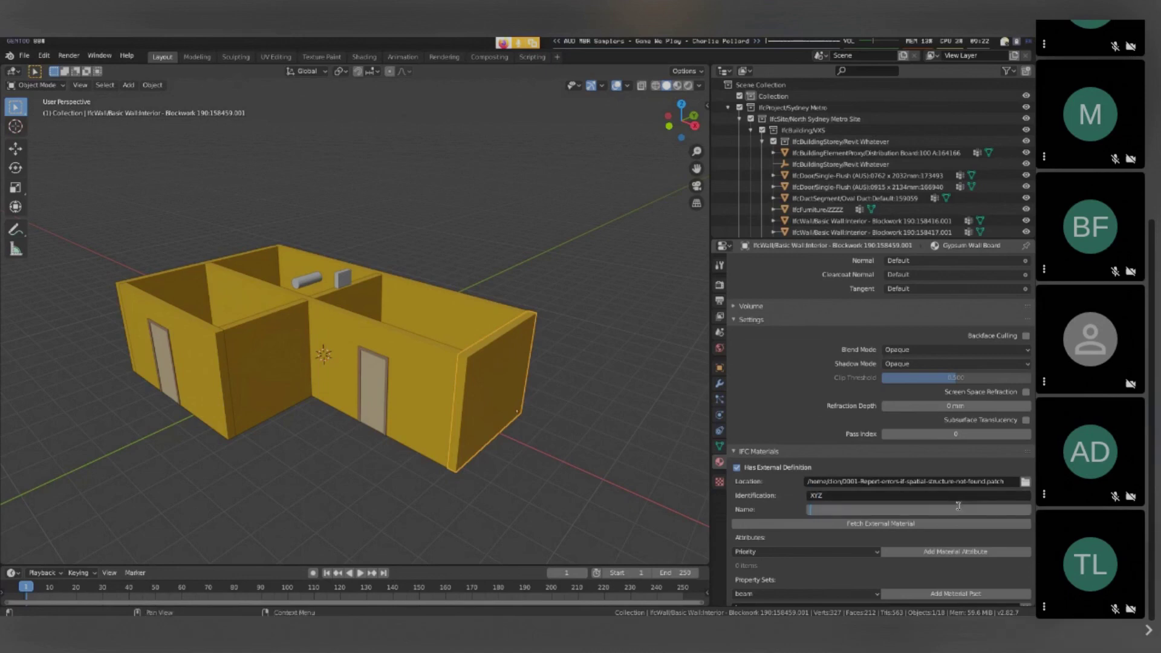
pyautogui.write('wood')
pyautogui.press('Return')
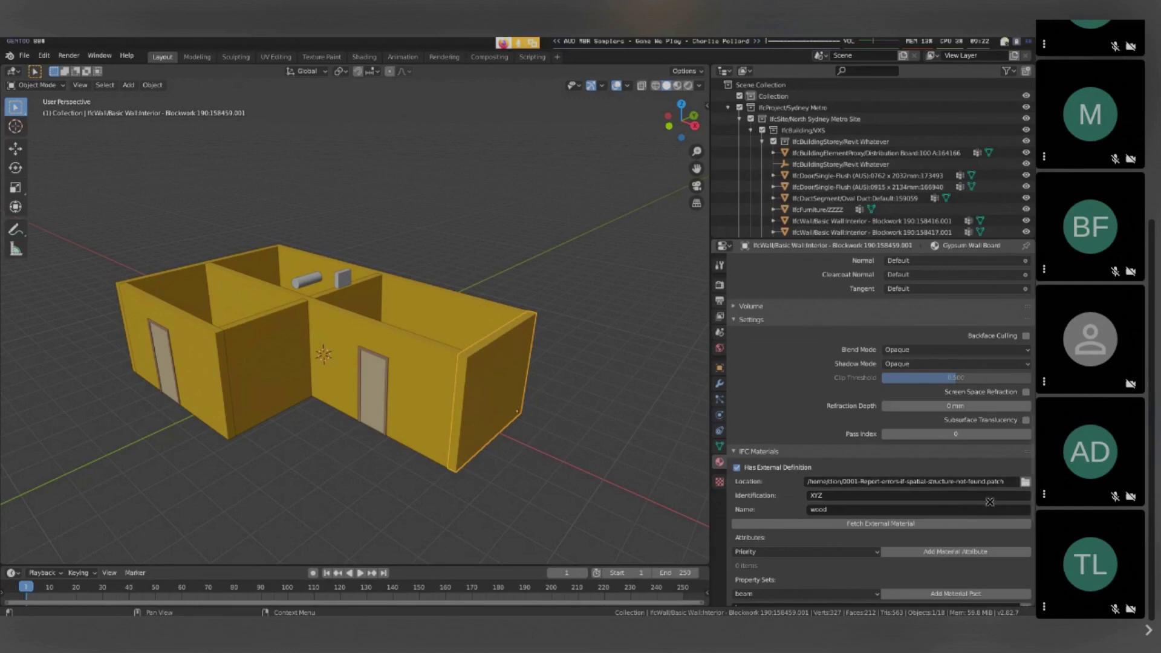
pyautogui.scroll(1, 741, 520)
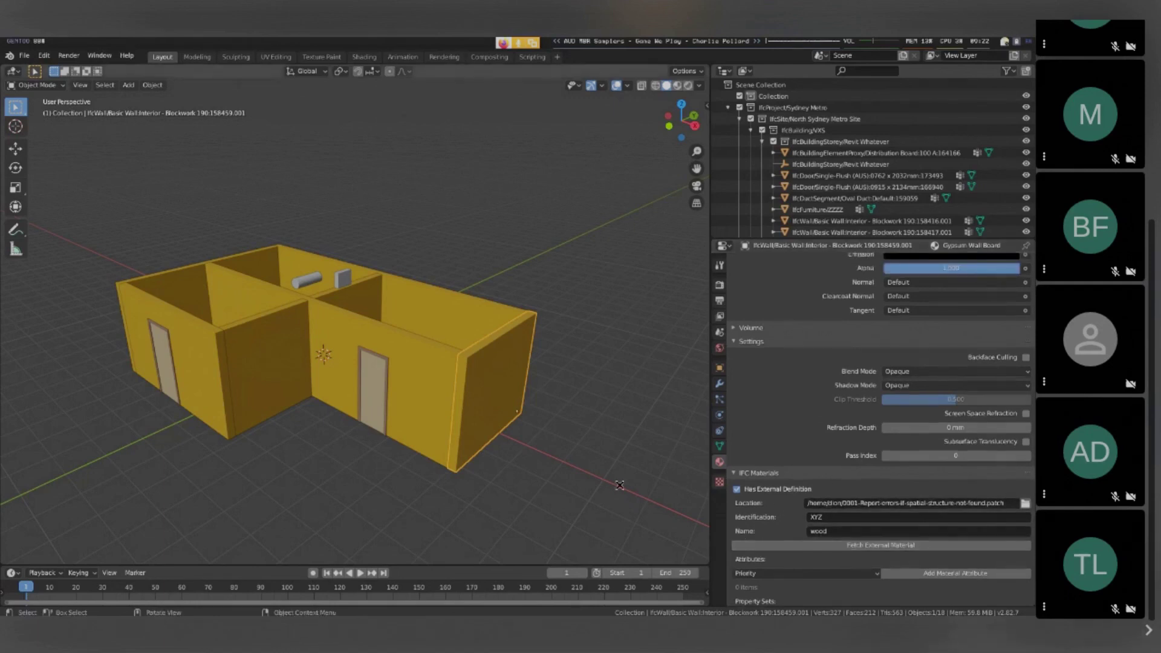